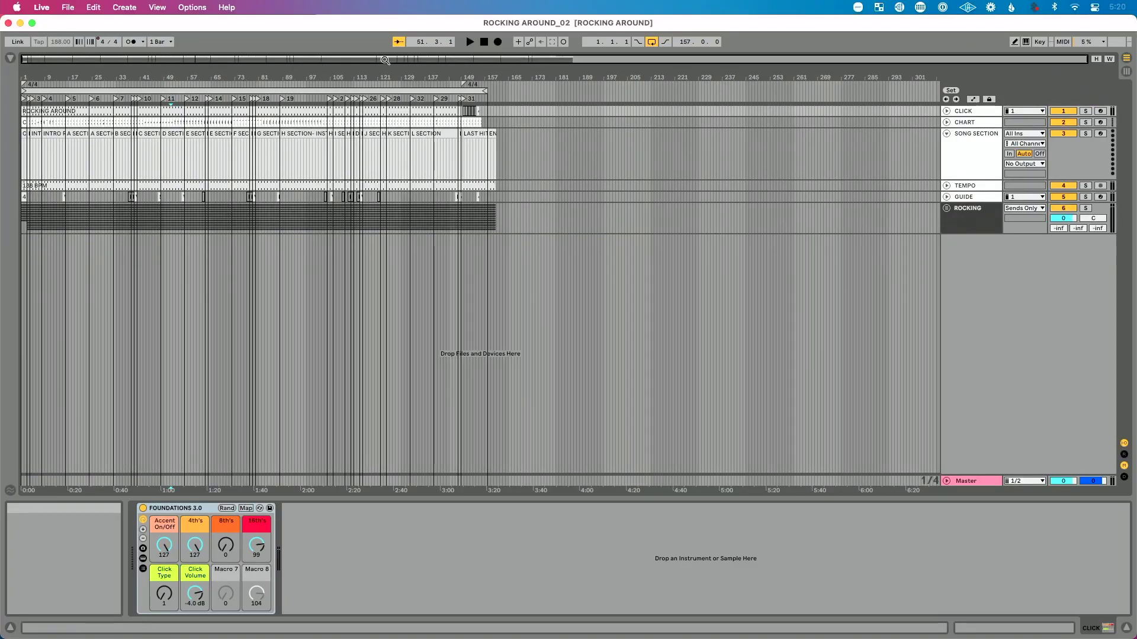
Fold the SONG SECTION track and switch to Session View with the file browser shown.
left_click(946, 134)
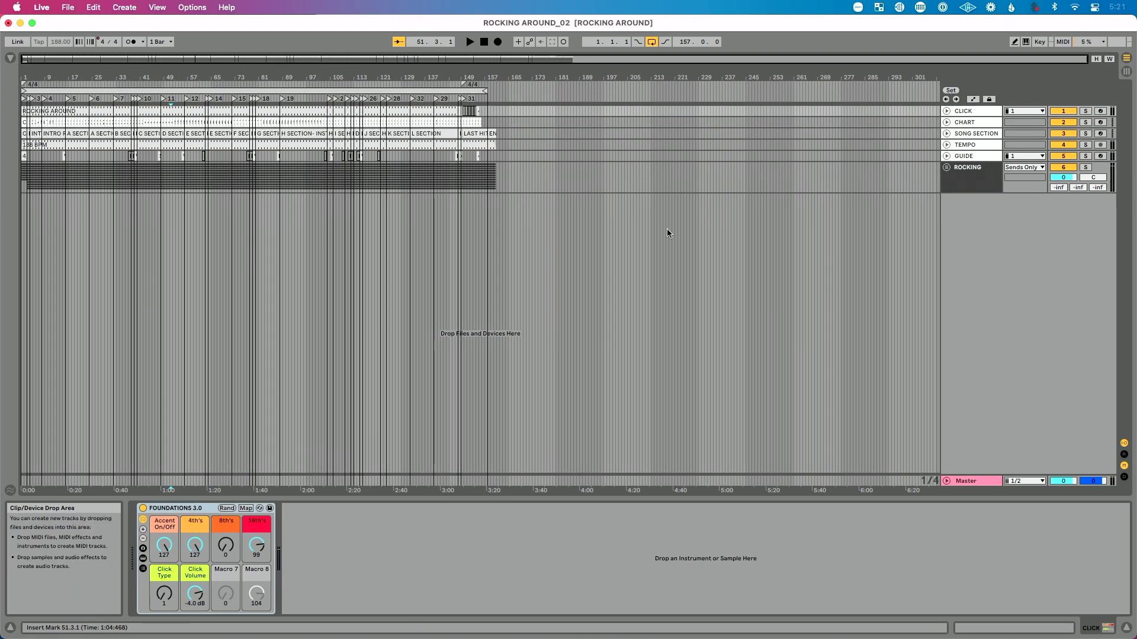
key("Tab")
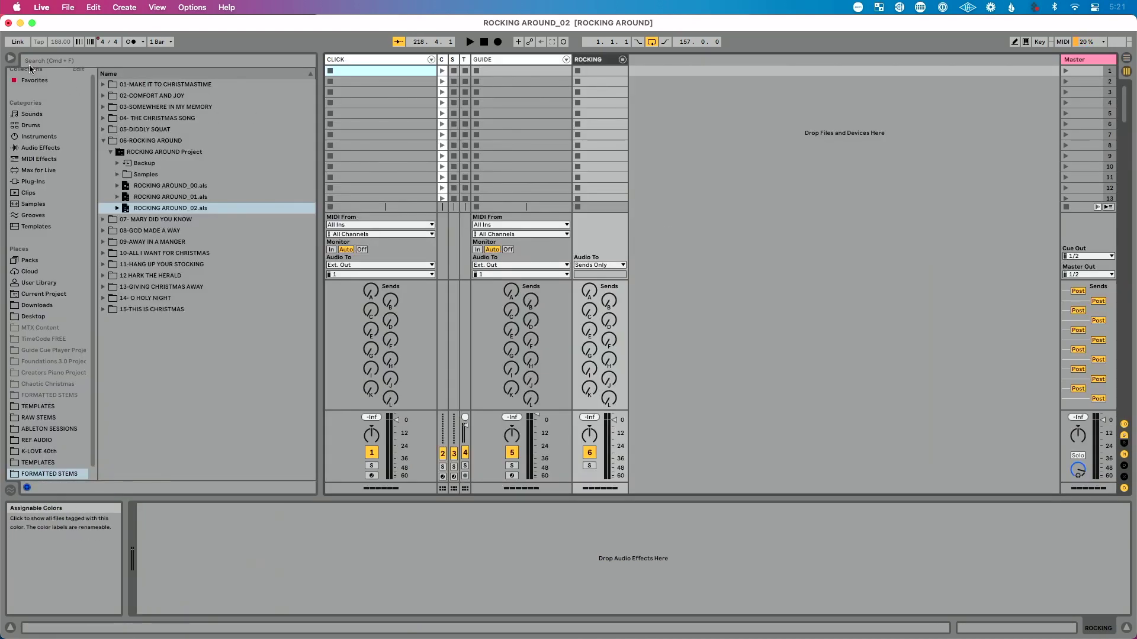
Hide the browser and route the CLICK and GUIDE tracks' Audio To output to Master.
left_click(11, 58)
left_click(76, 61)
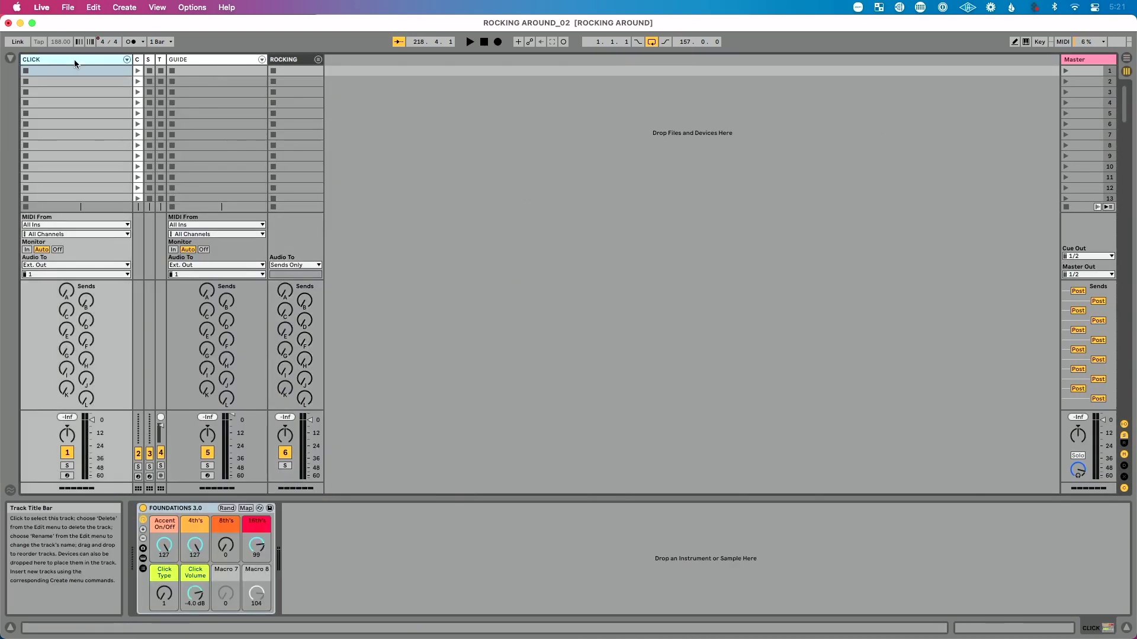
left_click(210, 59)
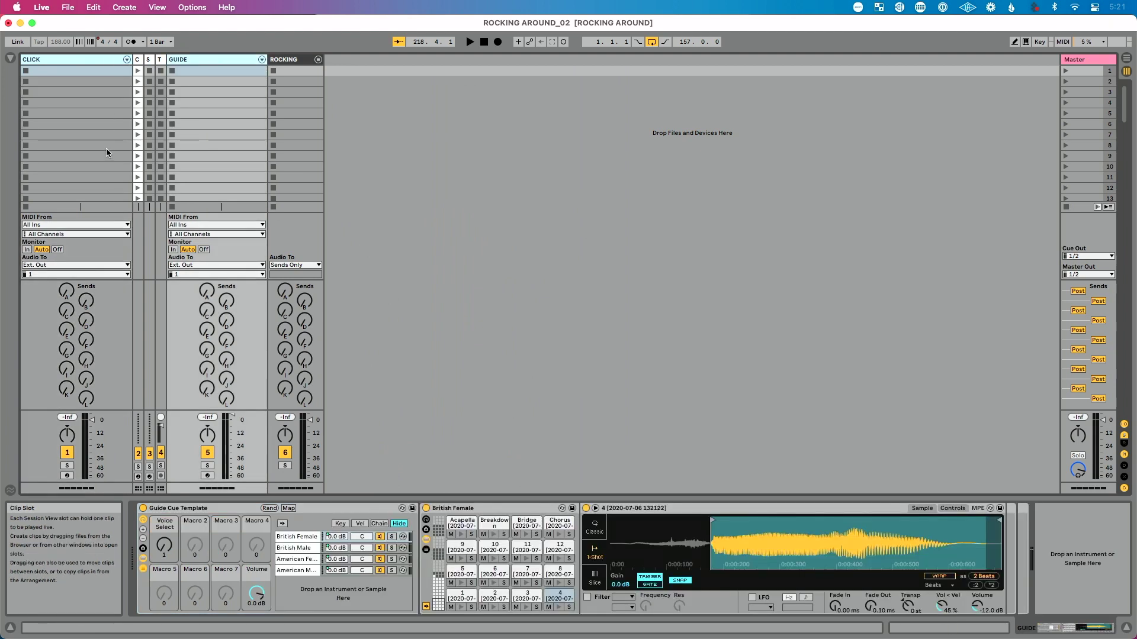
left_click(66, 265)
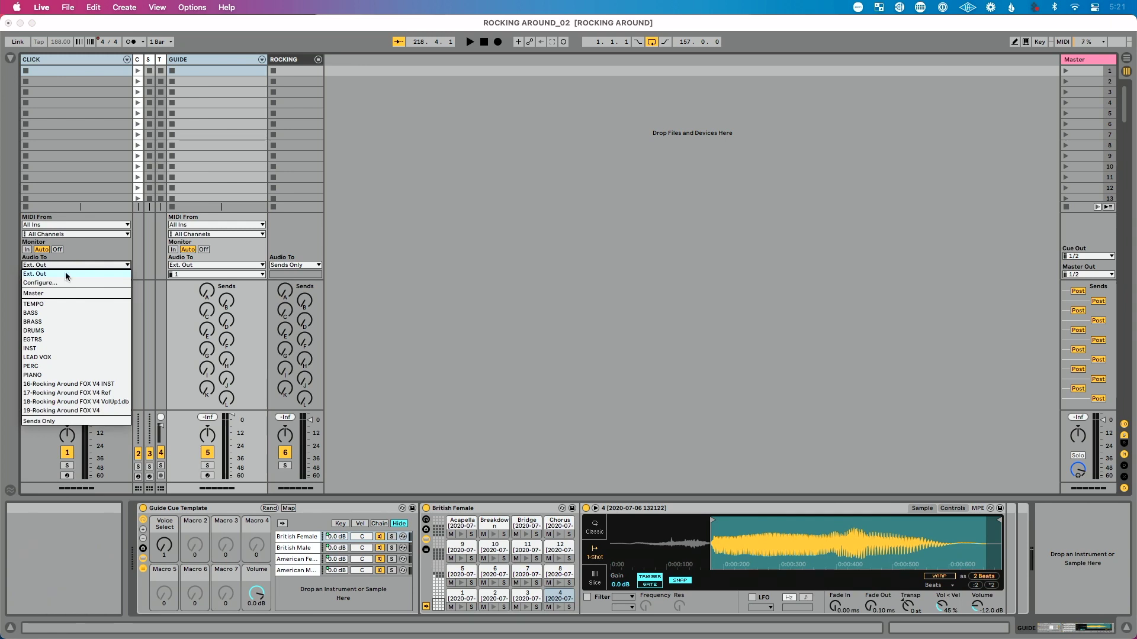
left_click(64, 293)
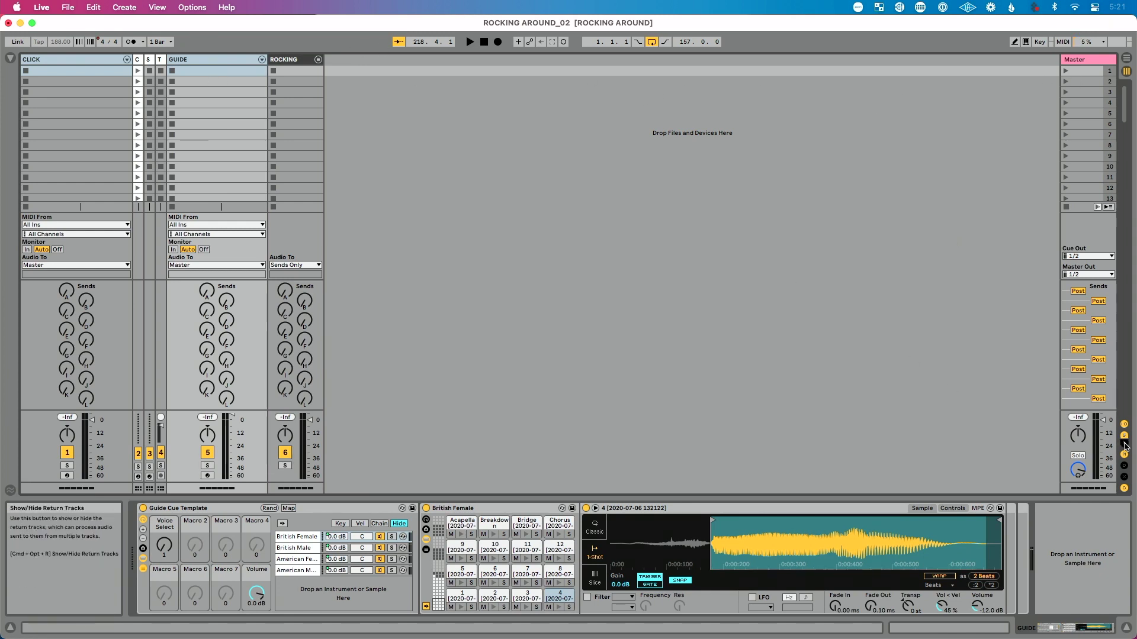
Reveal the stem tracks, toggle J LEAD VOX off and on, and pan CLICK 50L, GUIDE 50R.
left_click(1125, 445)
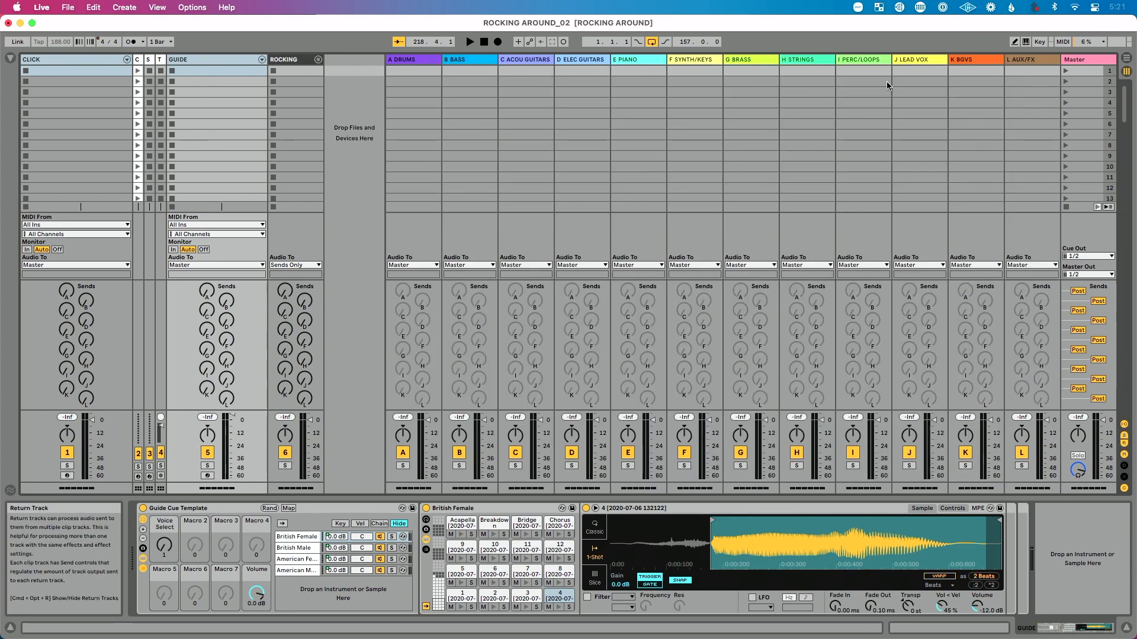
left_click(912, 60)
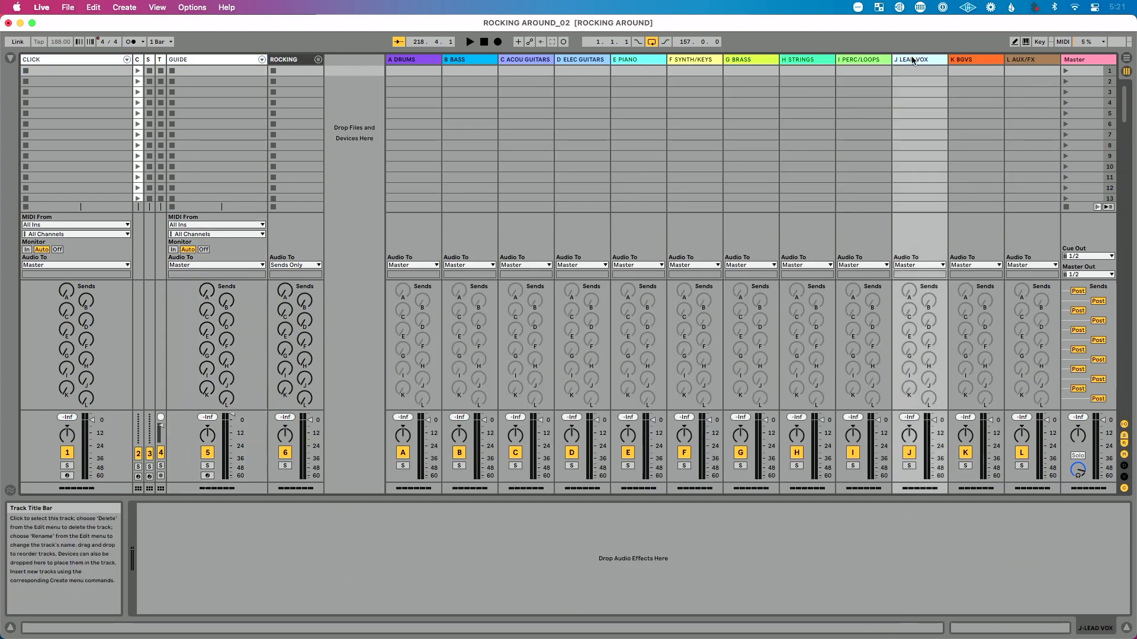
left_click(910, 454)
left_click(909, 454)
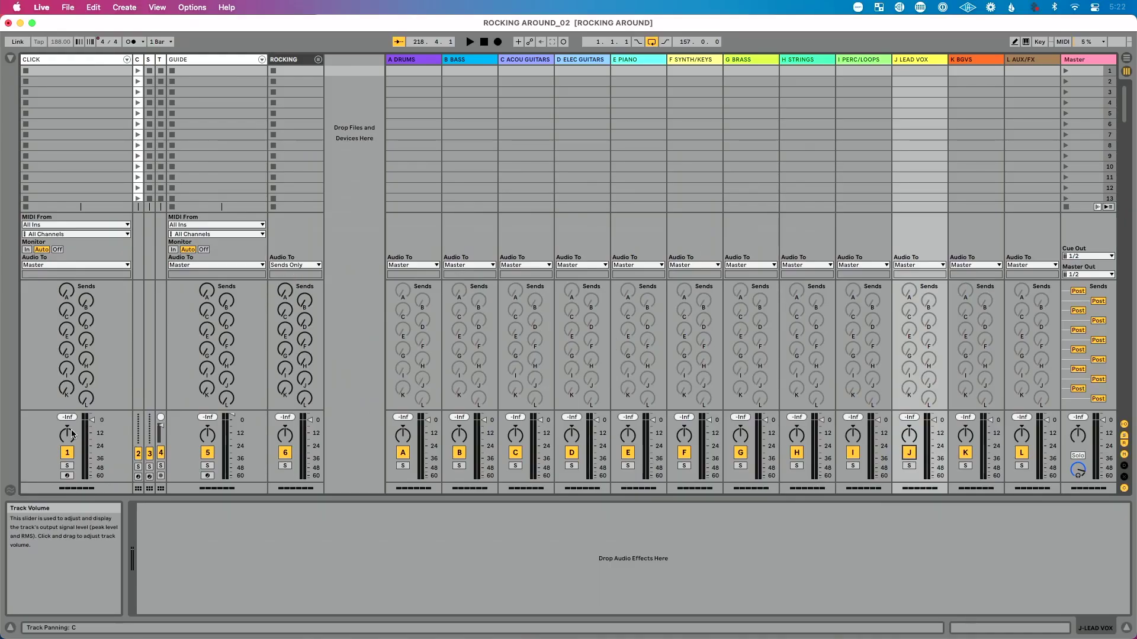
left_click_drag(72, 434, 72, 437)
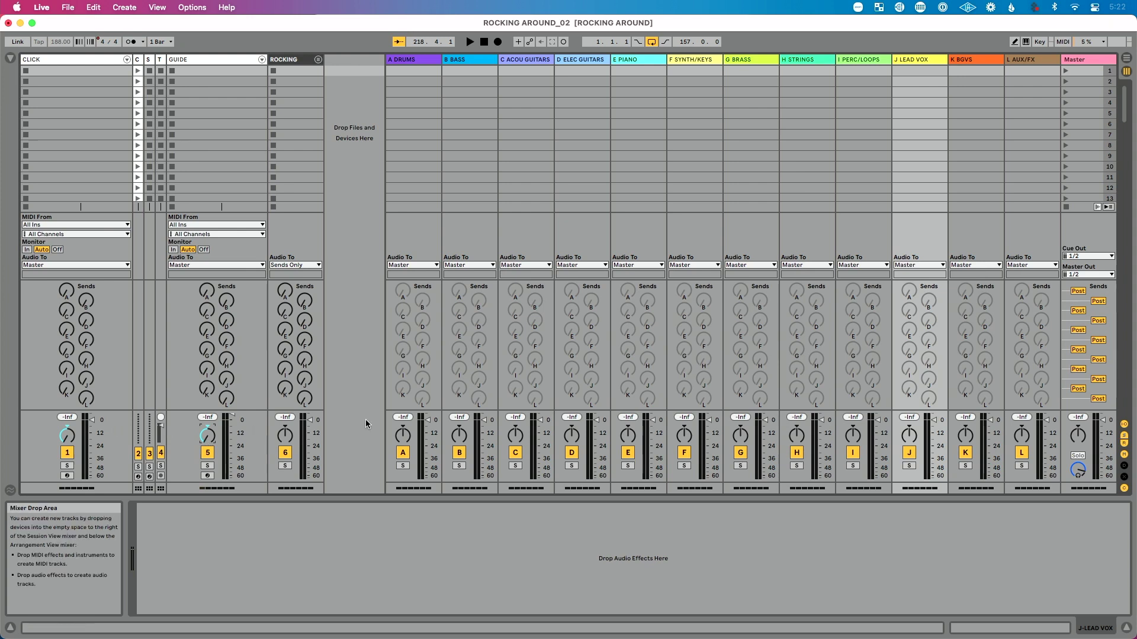
left_click_drag(1078, 436, 1077, 424)
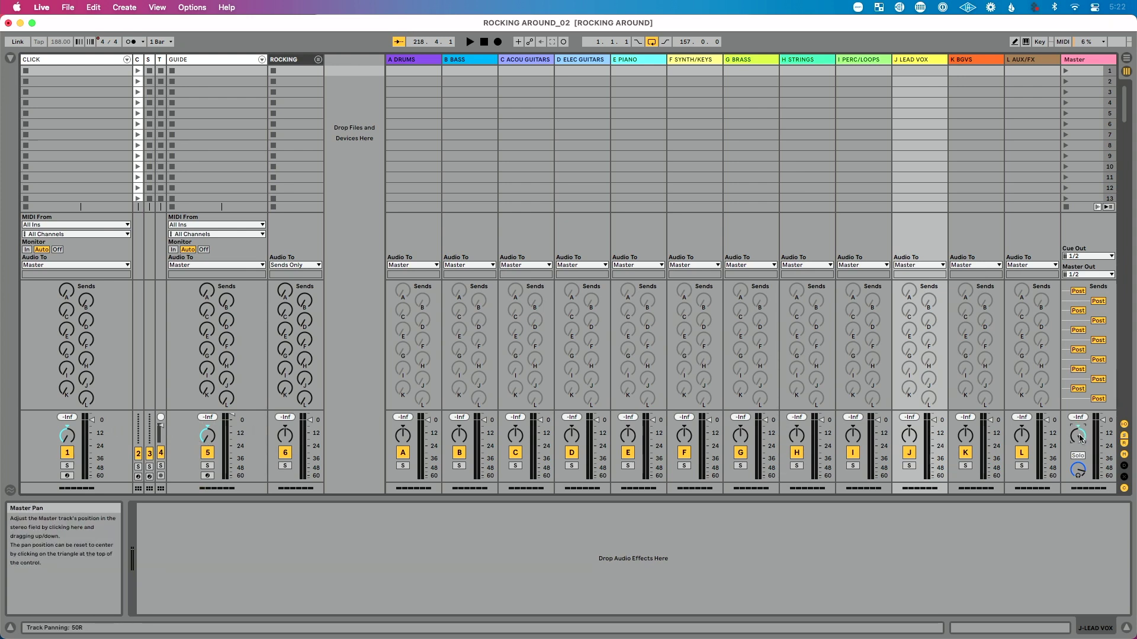
Loop the arrangement from the start to bar 163 and bring up the Export Audio/Video settings.
key("Tab")
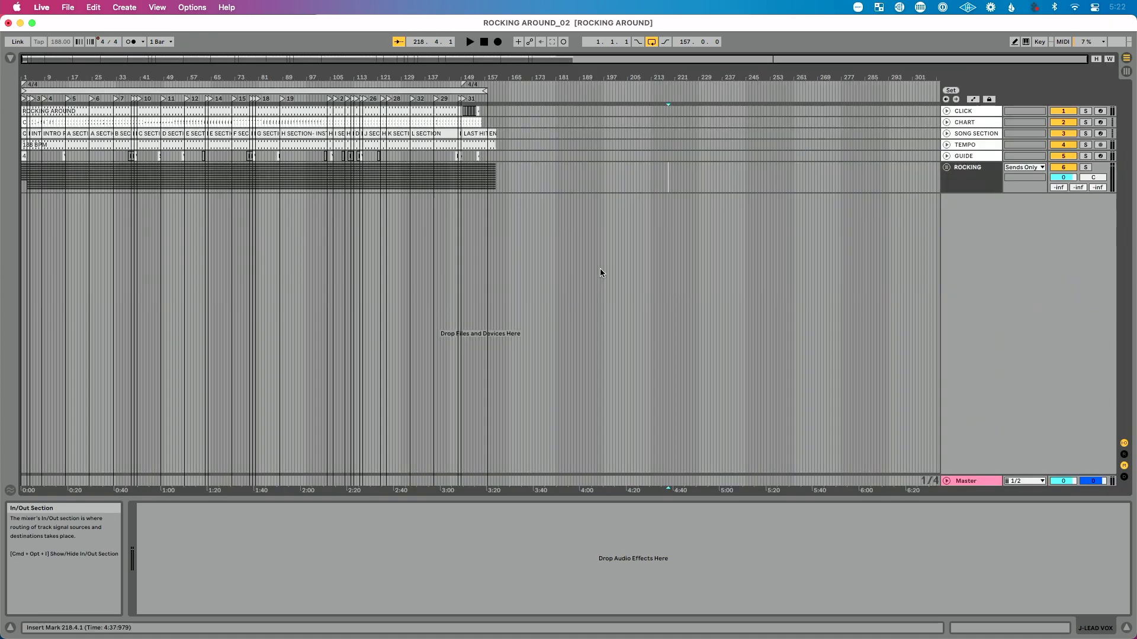
left_click(473, 91)
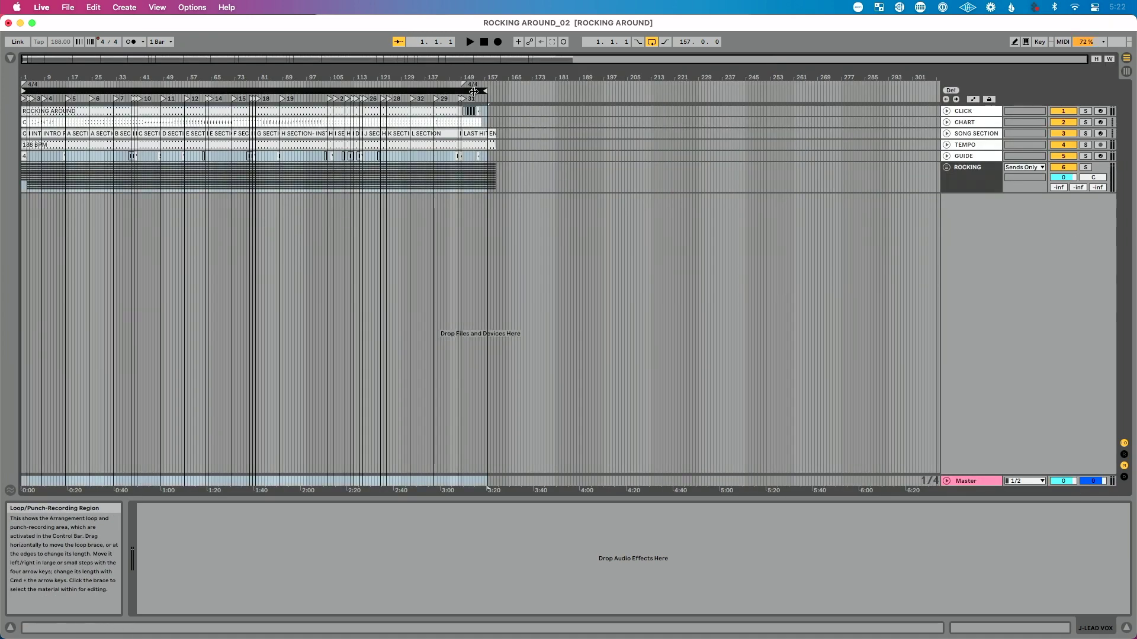
left_click_drag(504, 184, 13, 62)
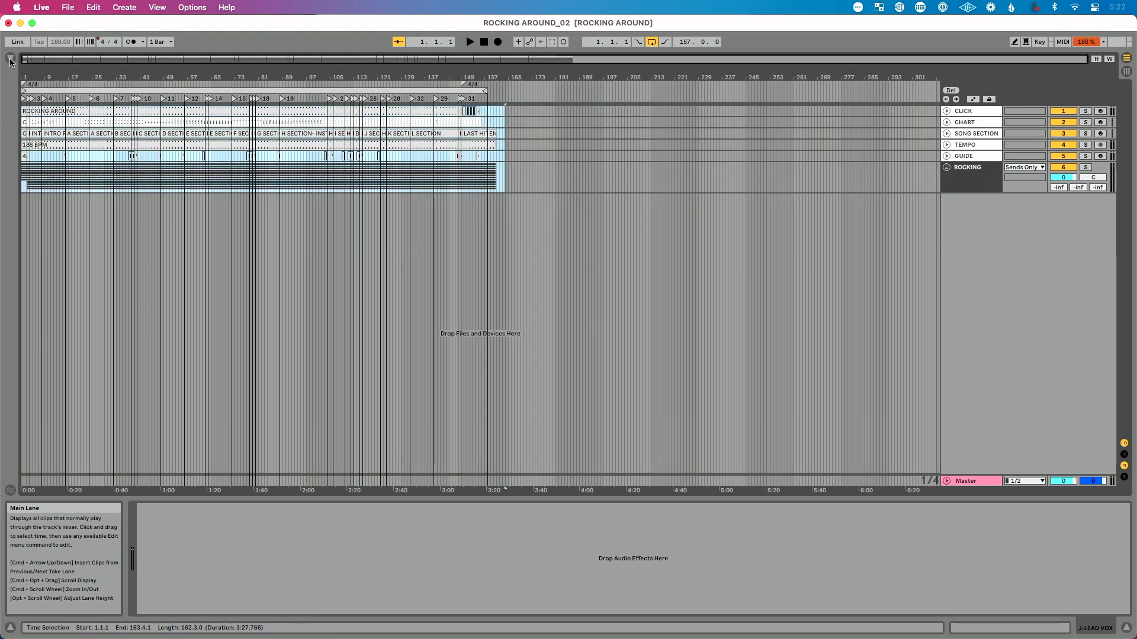
key("super+l")
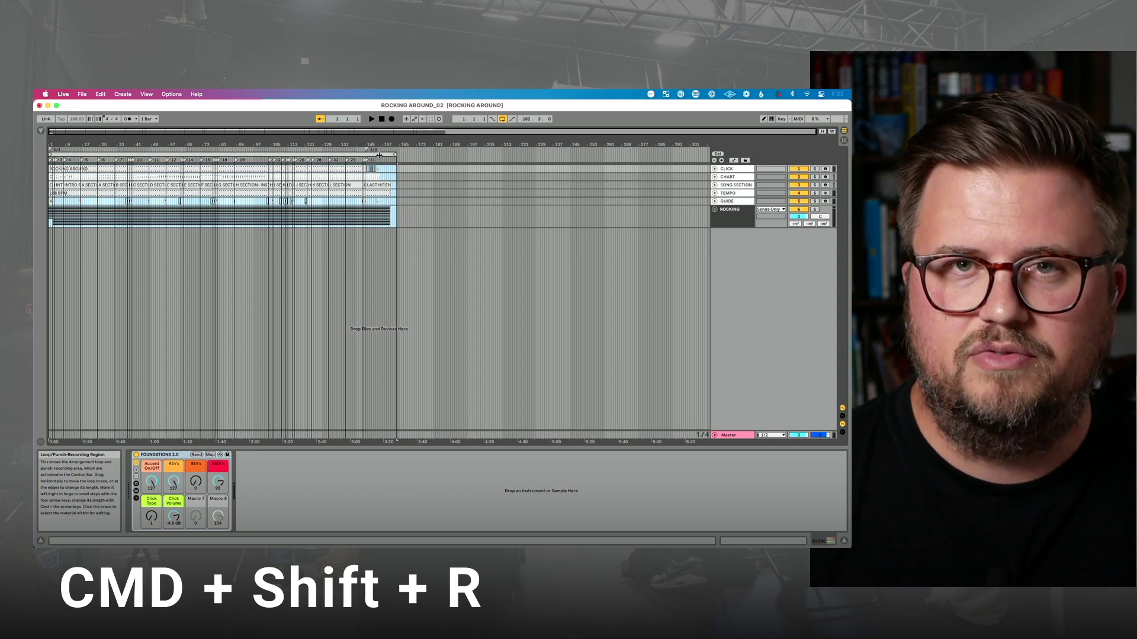
key("super+shift+r")
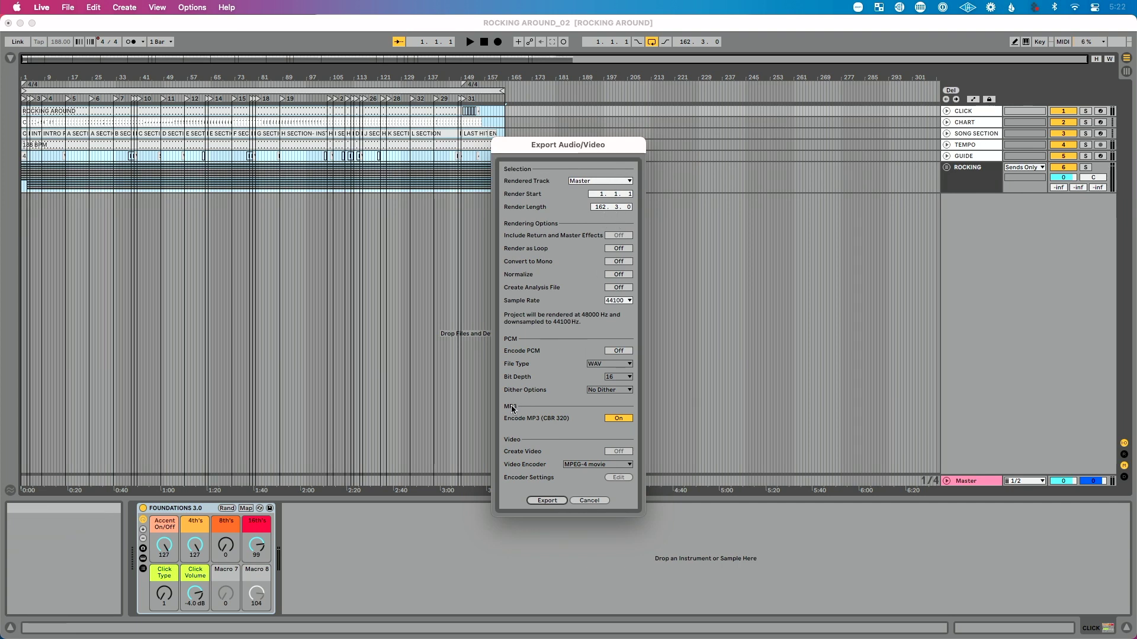
Keep Encode MP3 (CBR 320) switched on for the Master render.
left_click(619, 418)
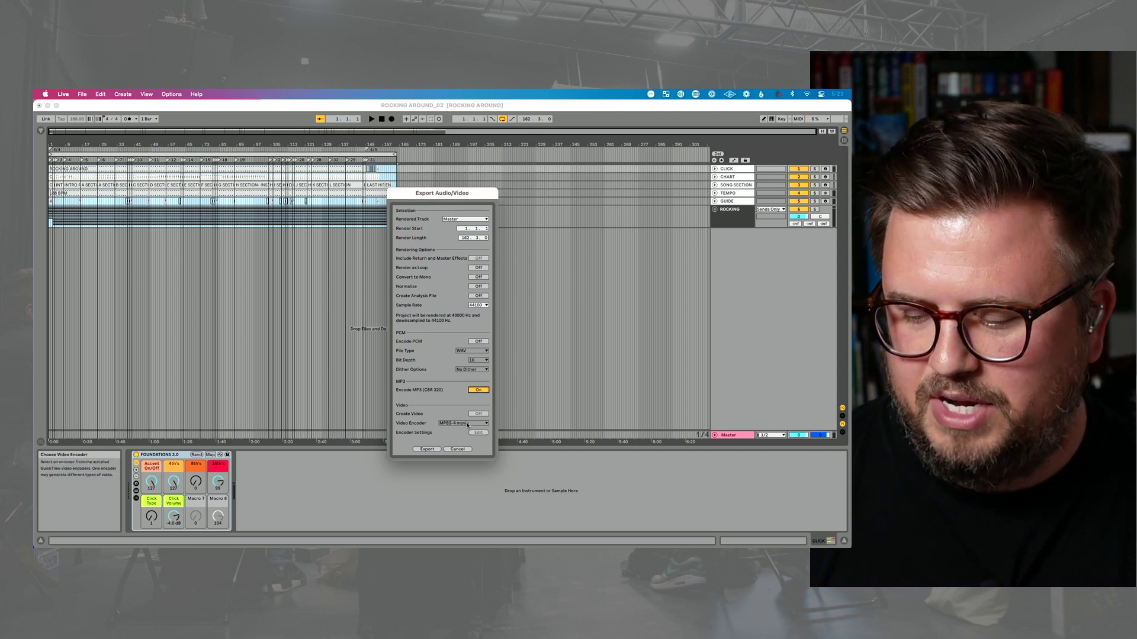
Save the render to the Desktop as ROCKING AROUND_02_W_VOX and start exporting.
key("Return")
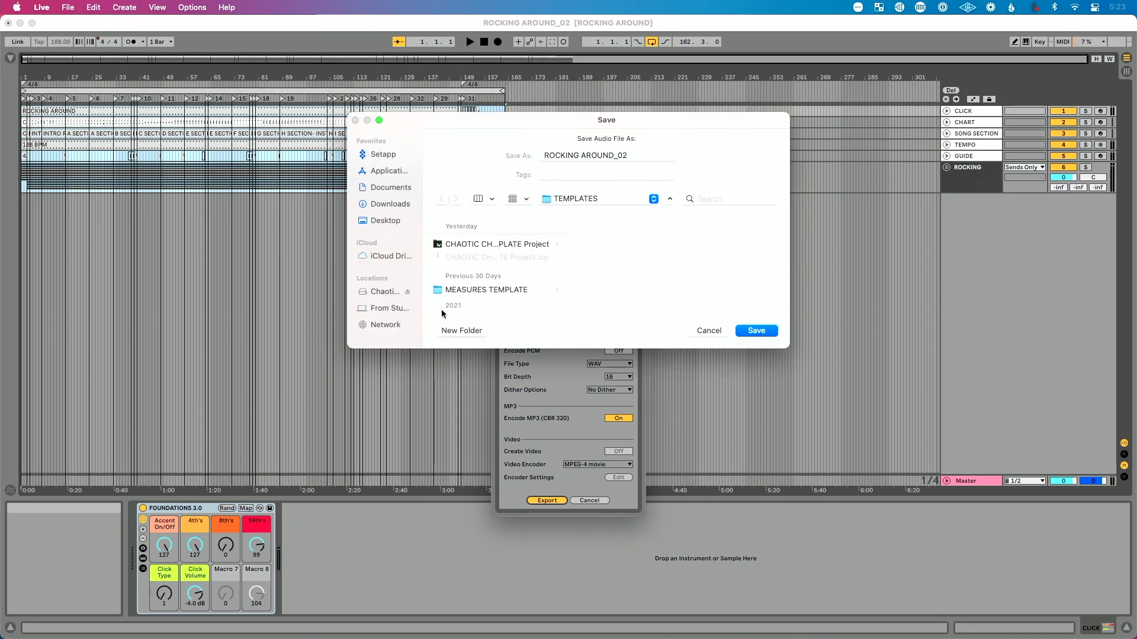
left_click(384, 220)
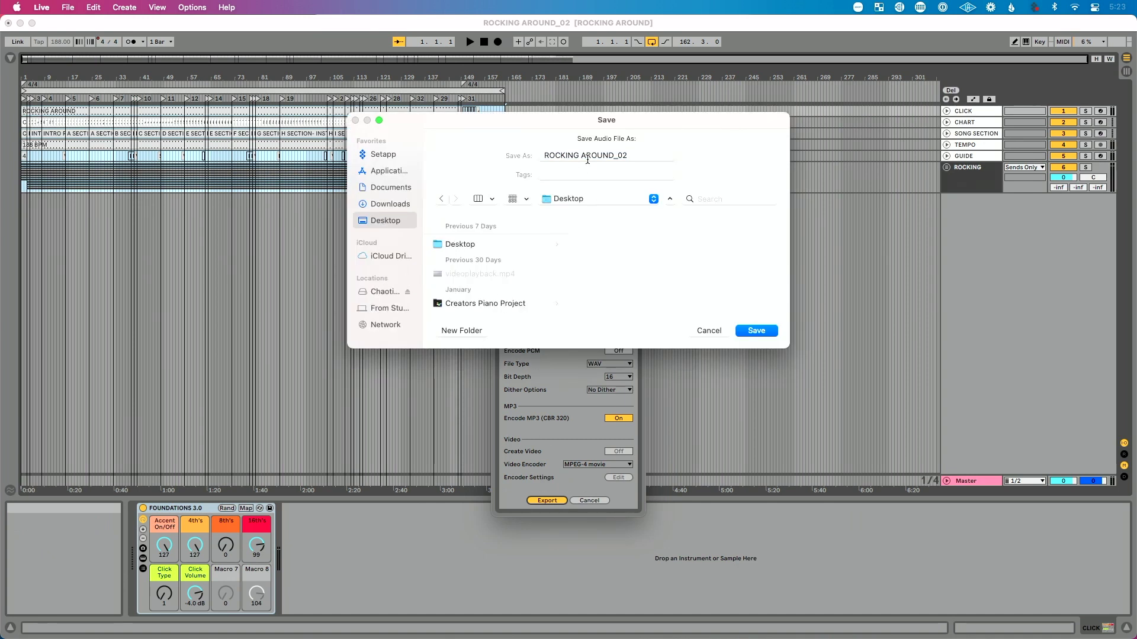
left_click(640, 157)
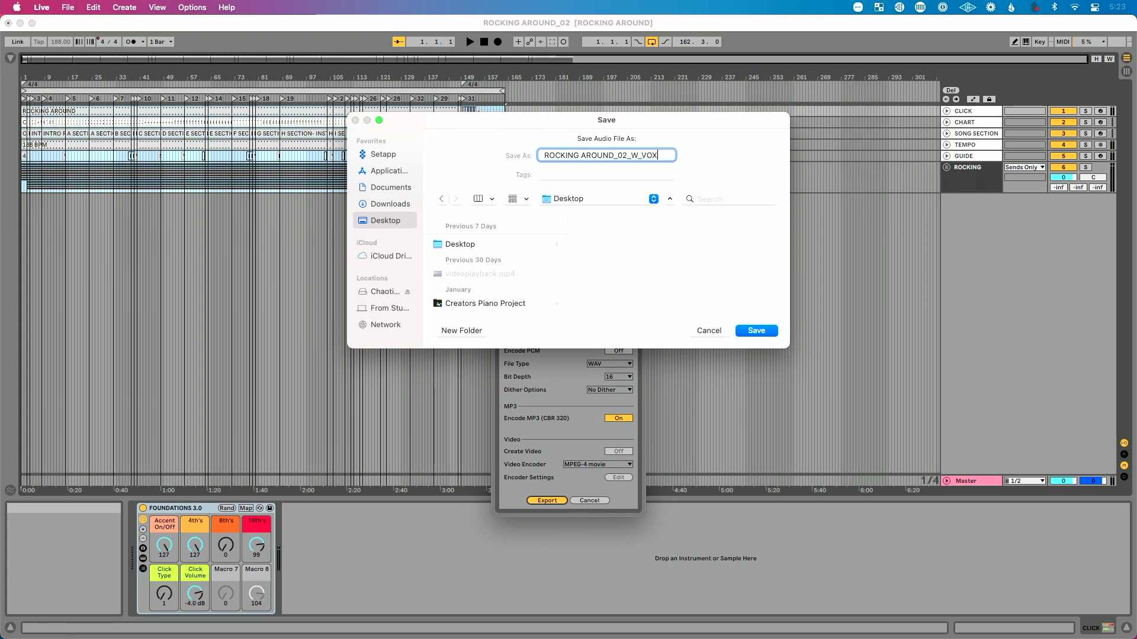
key("Return")
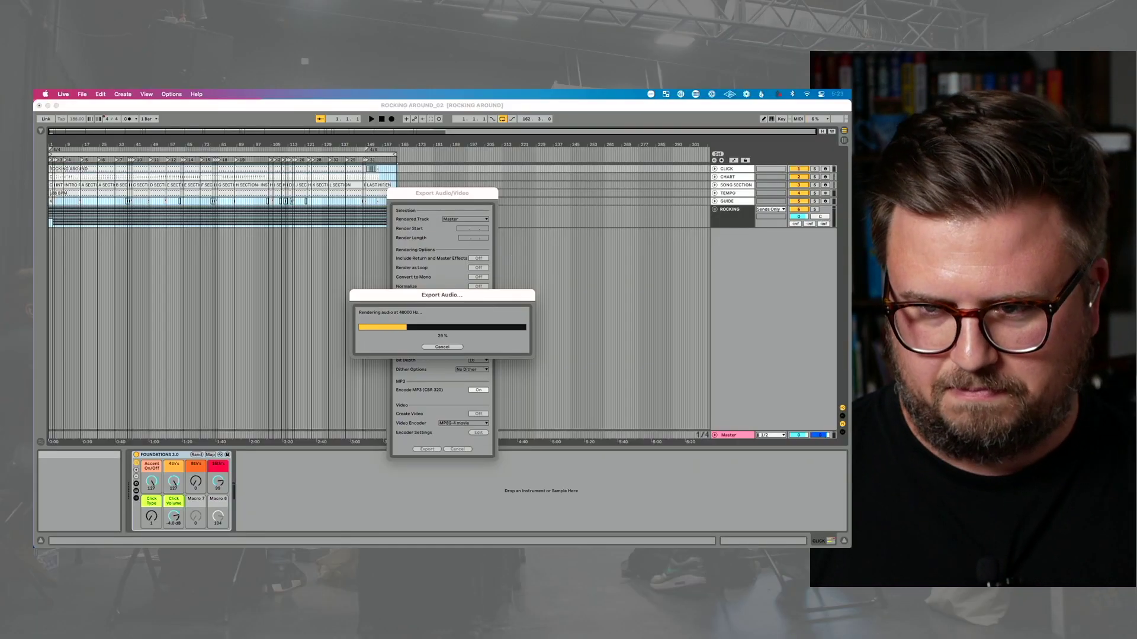
Close the finished export, clear the selection, reselect the loop and reopen Export Audio/Video.
left_click(452, 348)
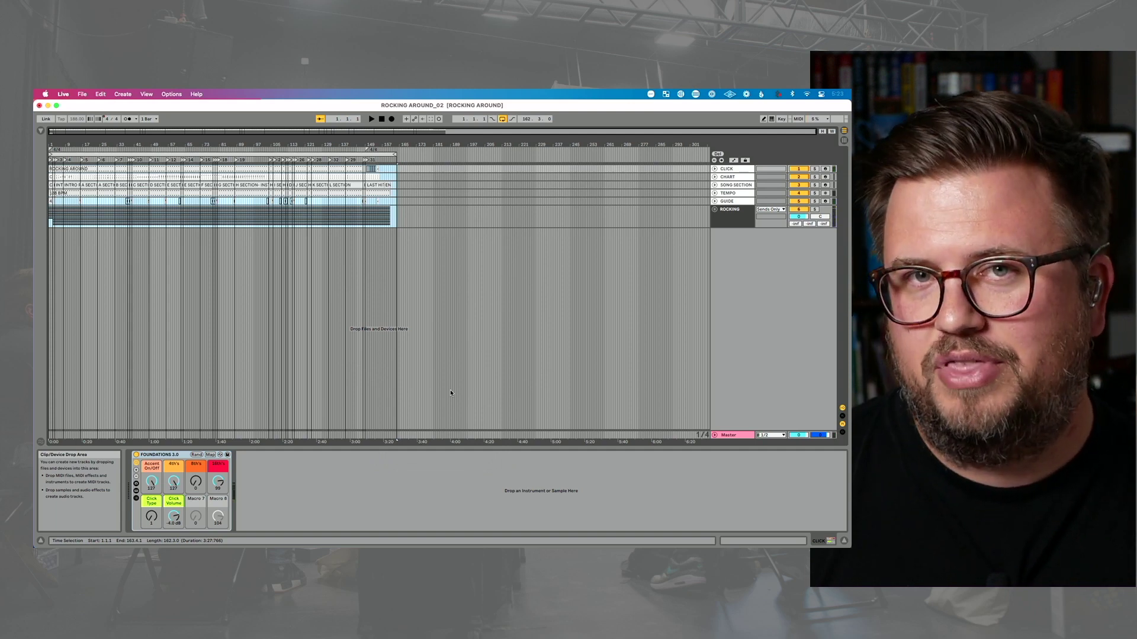
left_click(450, 392)
key("Tab")
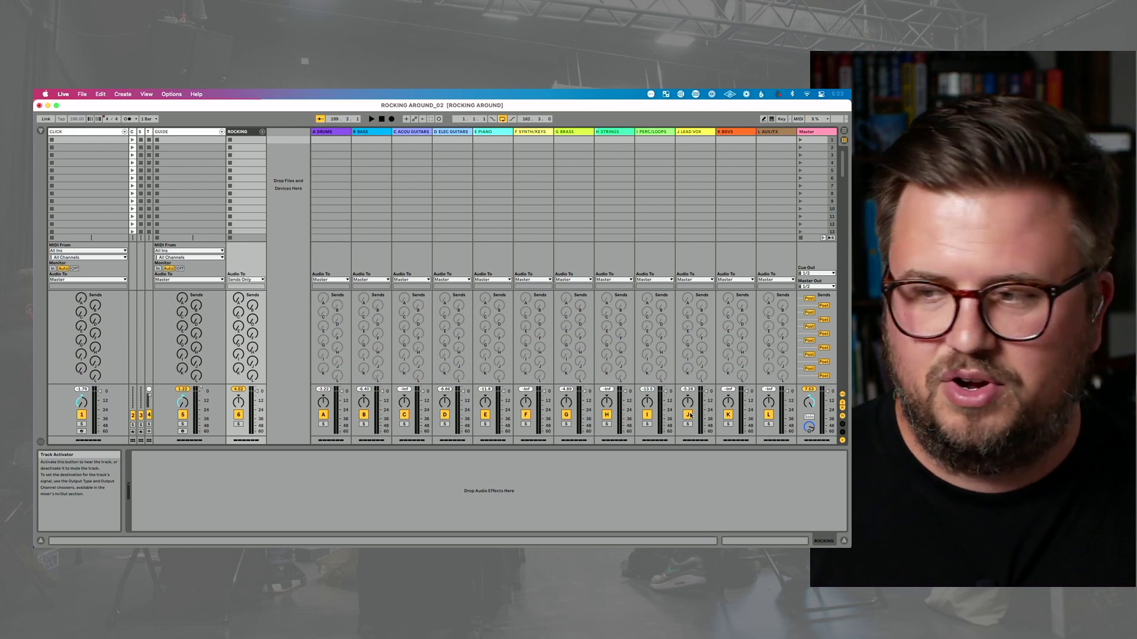
key("Tab")
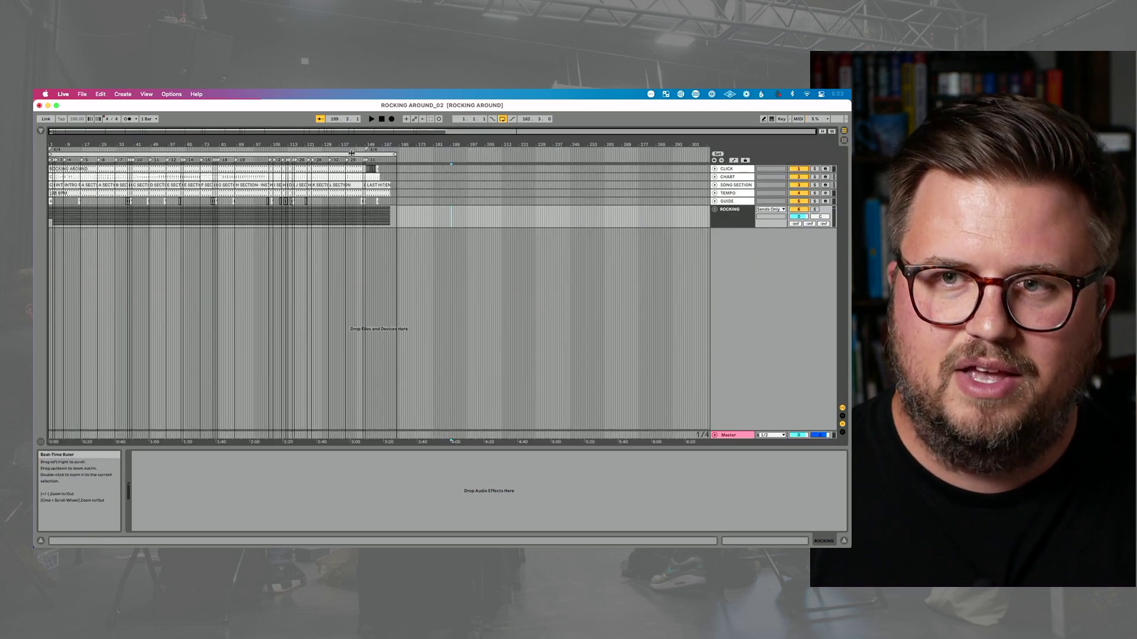
left_click(351, 154)
key("super+shift+r")
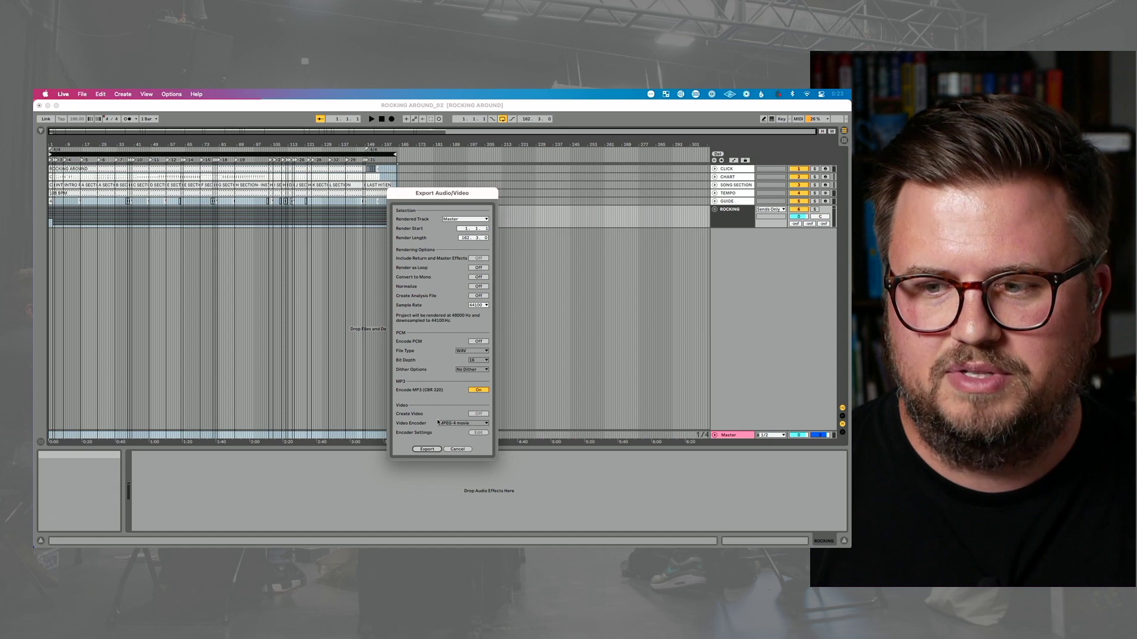
Cancel the Master export at the Save dialog so no file is written.
left_click(427, 450)
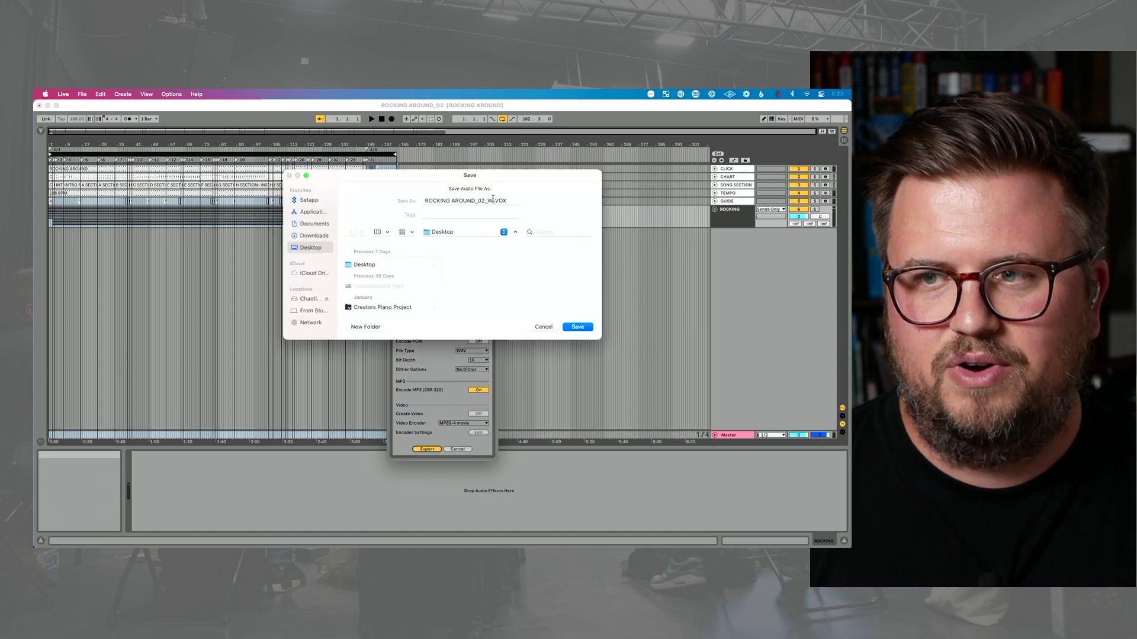
left_click(543, 327)
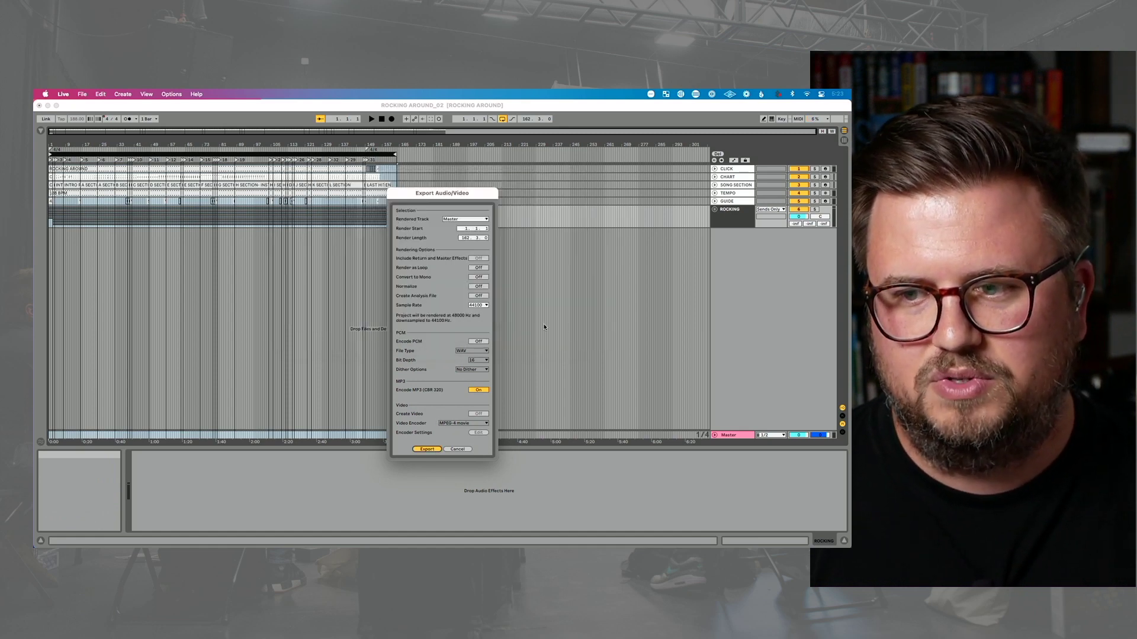
left_click(458, 449)
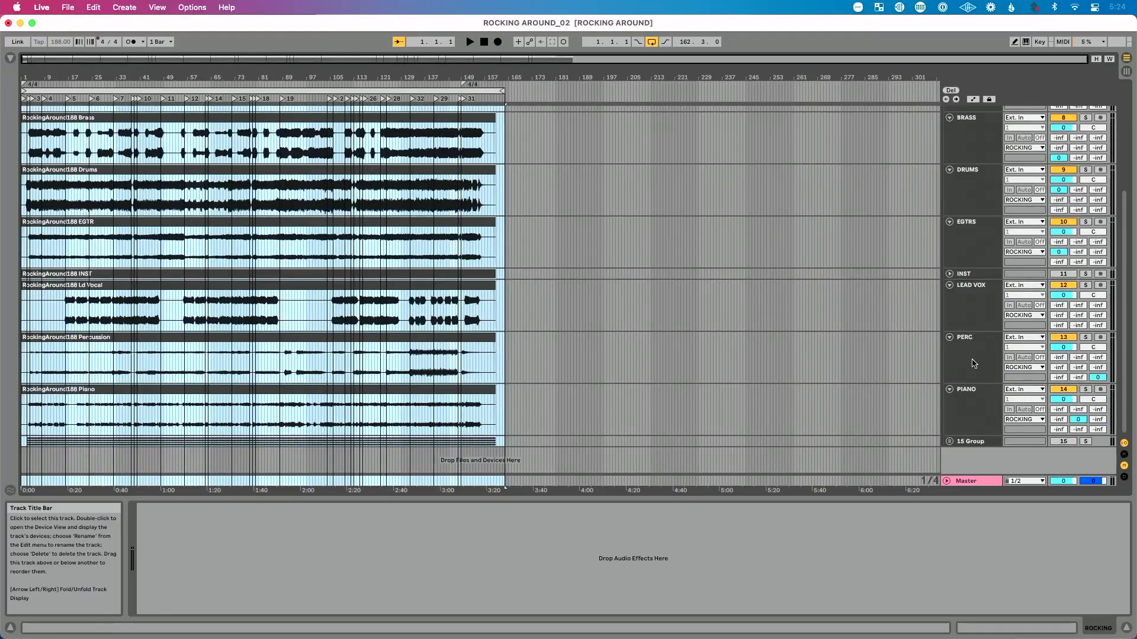
Show the Session mixer with return tracks hidden and select the PIANO track.
scroll(974, 364, "up", 5)
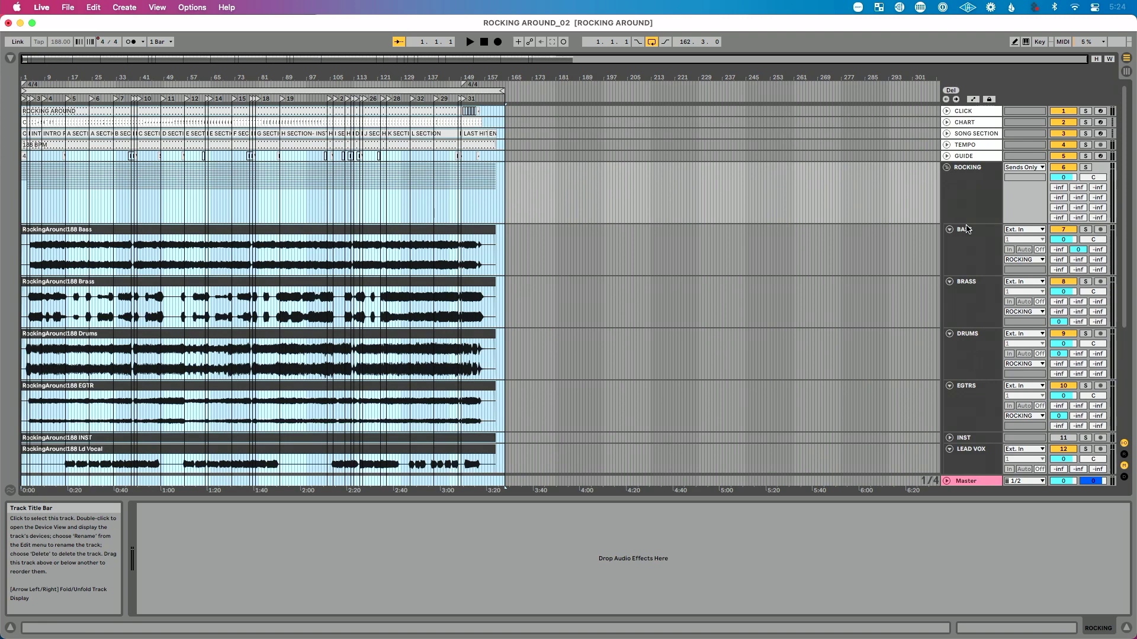
key("Tab")
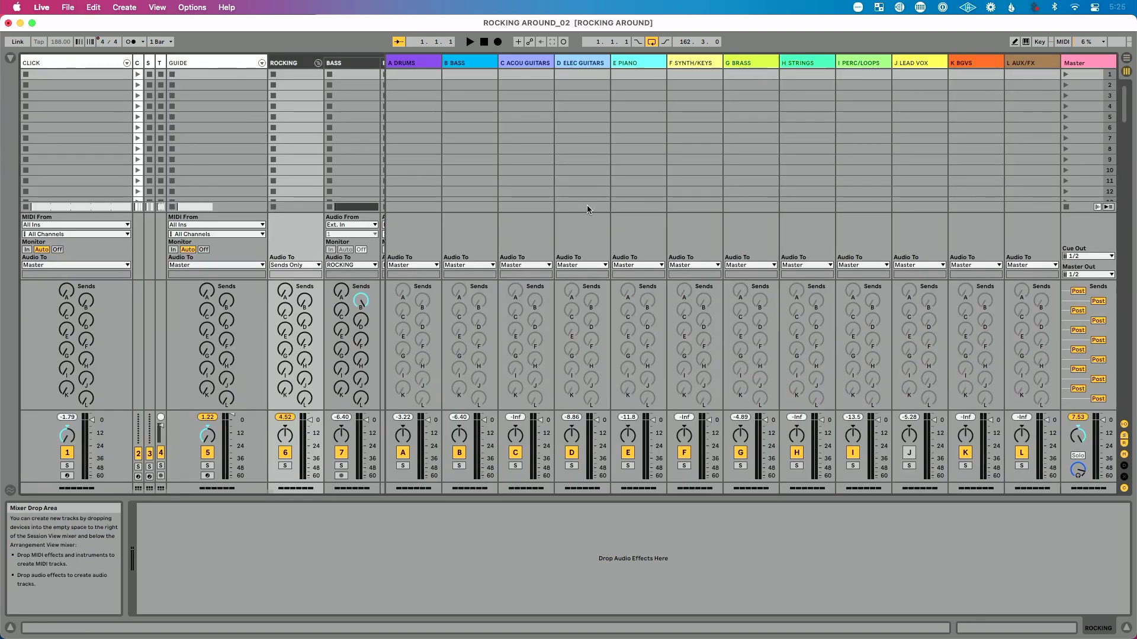
scroll(588, 205, "right", 4)
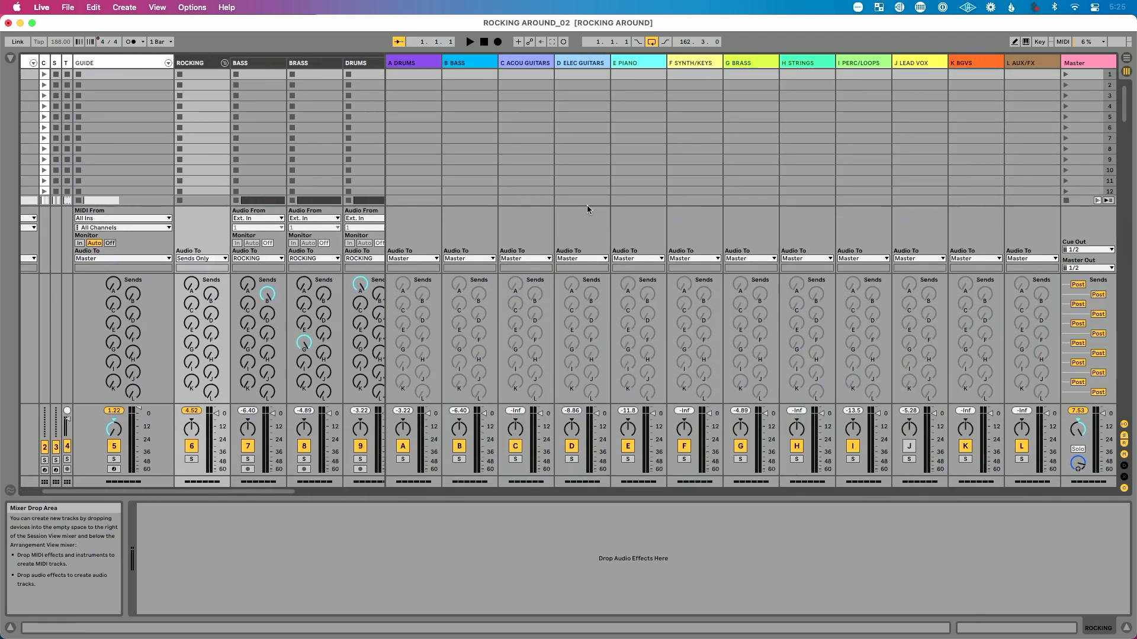
left_click(1125, 443)
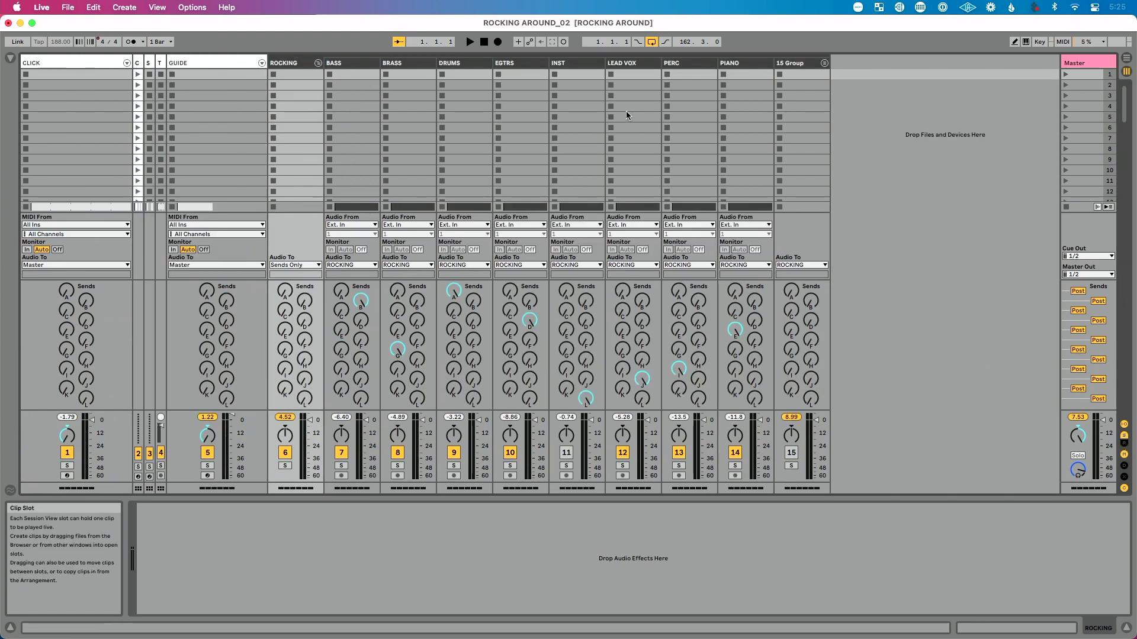
left_click(768, 64)
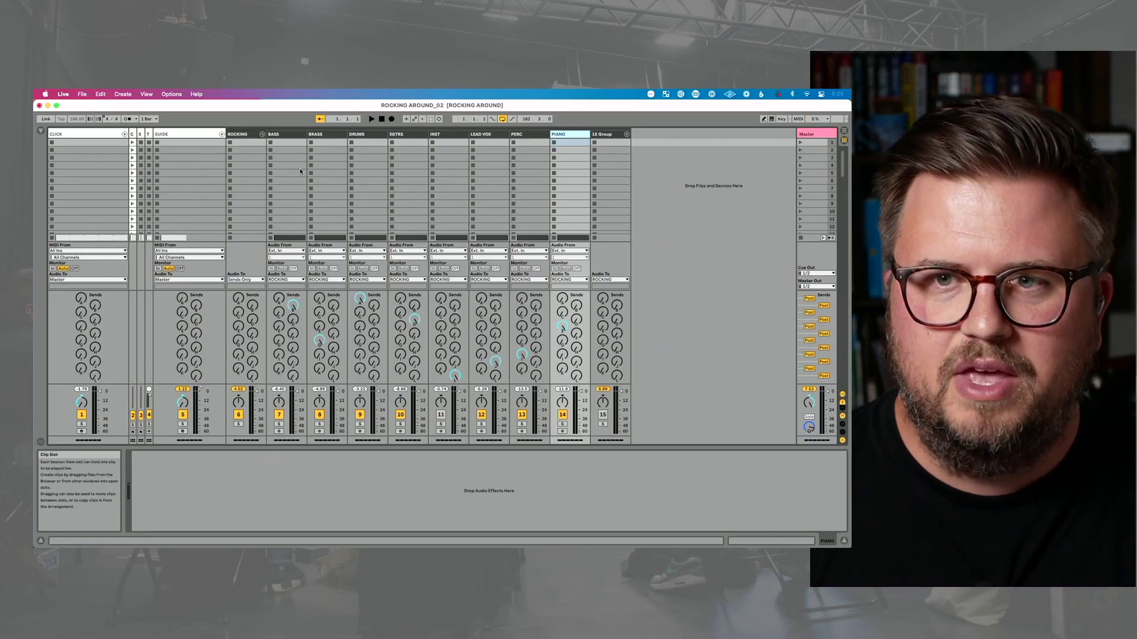
Select the BASS through PERC stems to lower them to -21.6 dB, then return to Arrangement View.
left_click(249, 134)
left_click(270, 136)
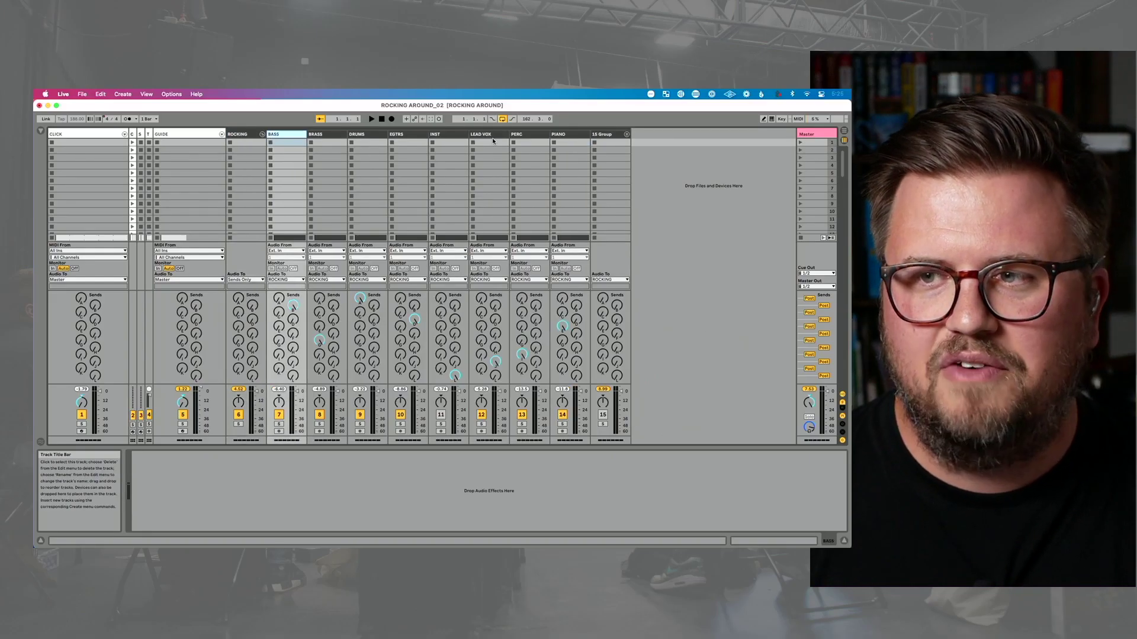
left_click(528, 135, "shift")
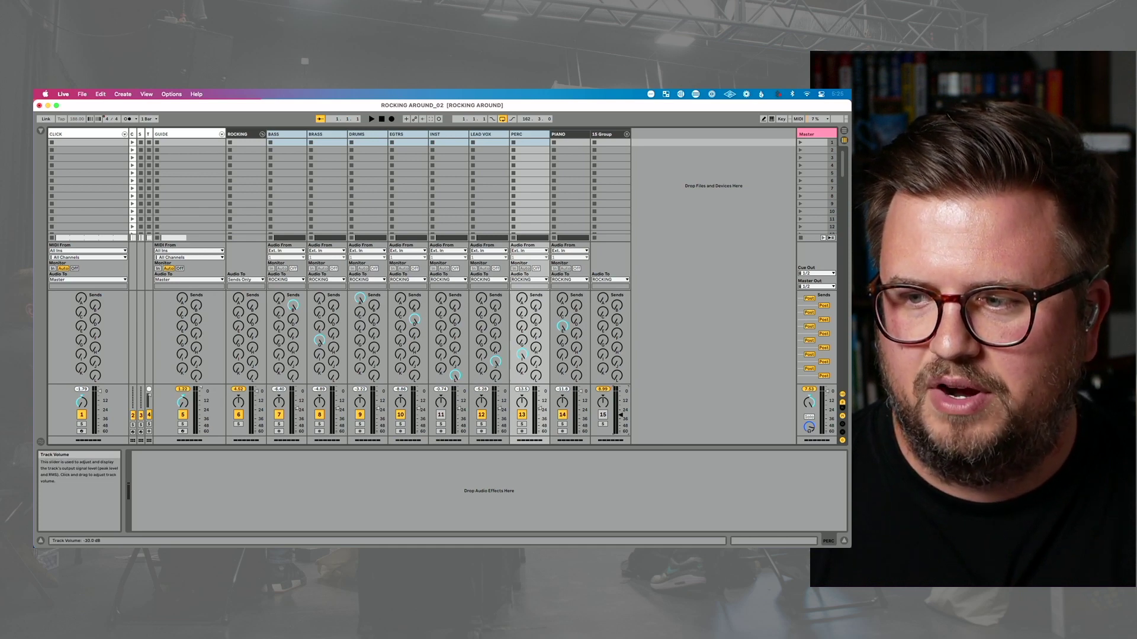
key("Tab")
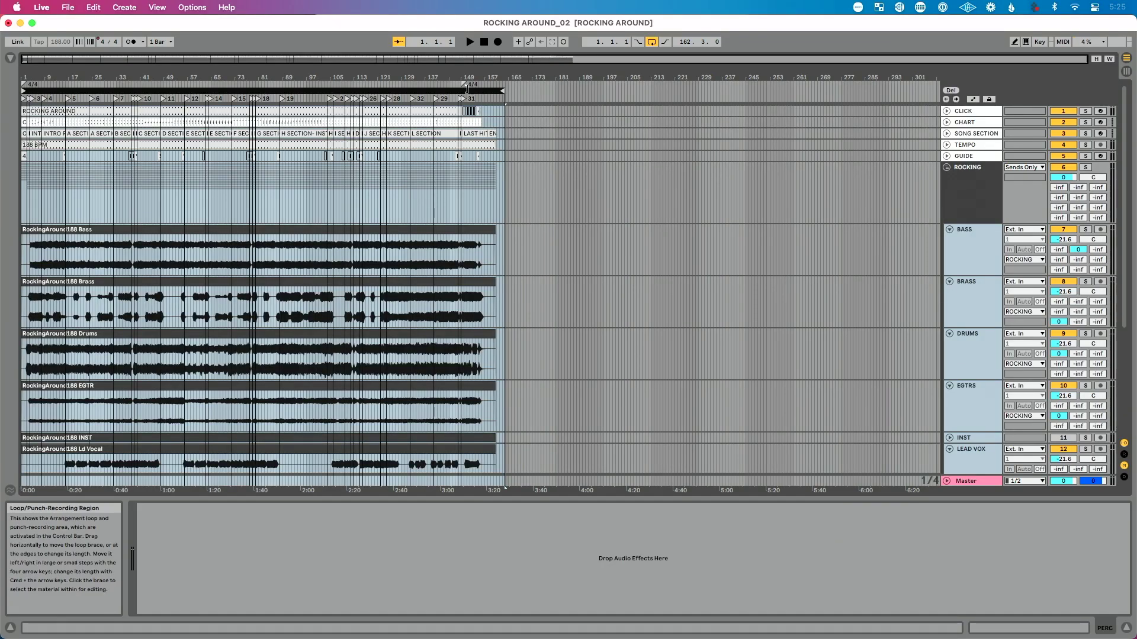
Start rendering the Master mix as MP3 named with 'Piano_book' replacing W_VOX, then cancel it partway.
key("super+shift+r")
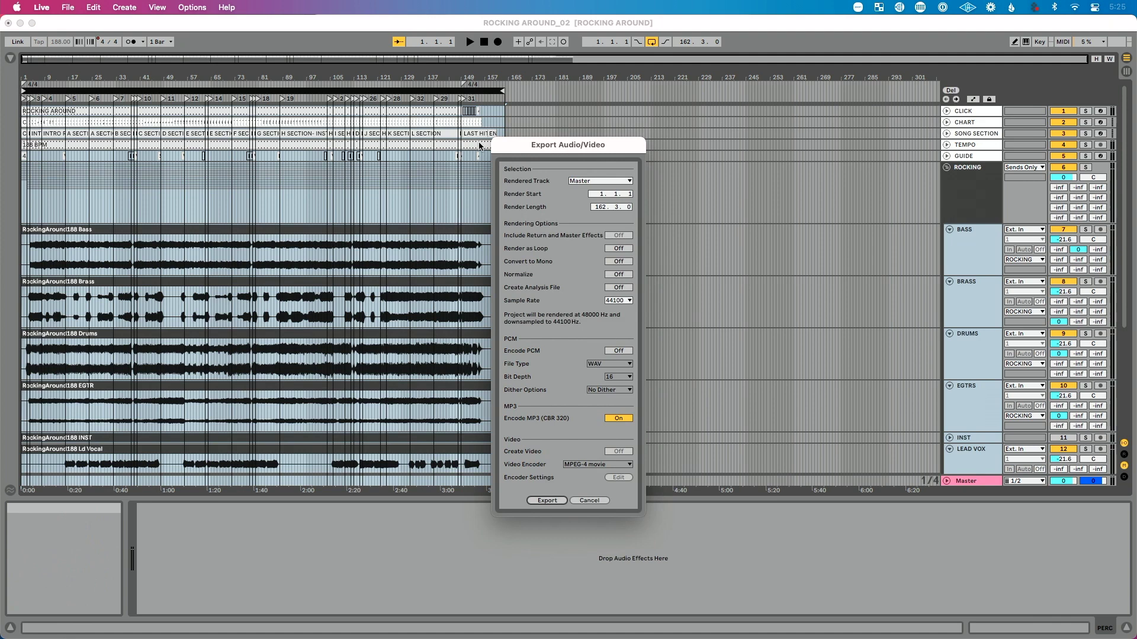
left_click(547, 501)
left_click_drag(632, 155, 662, 155)
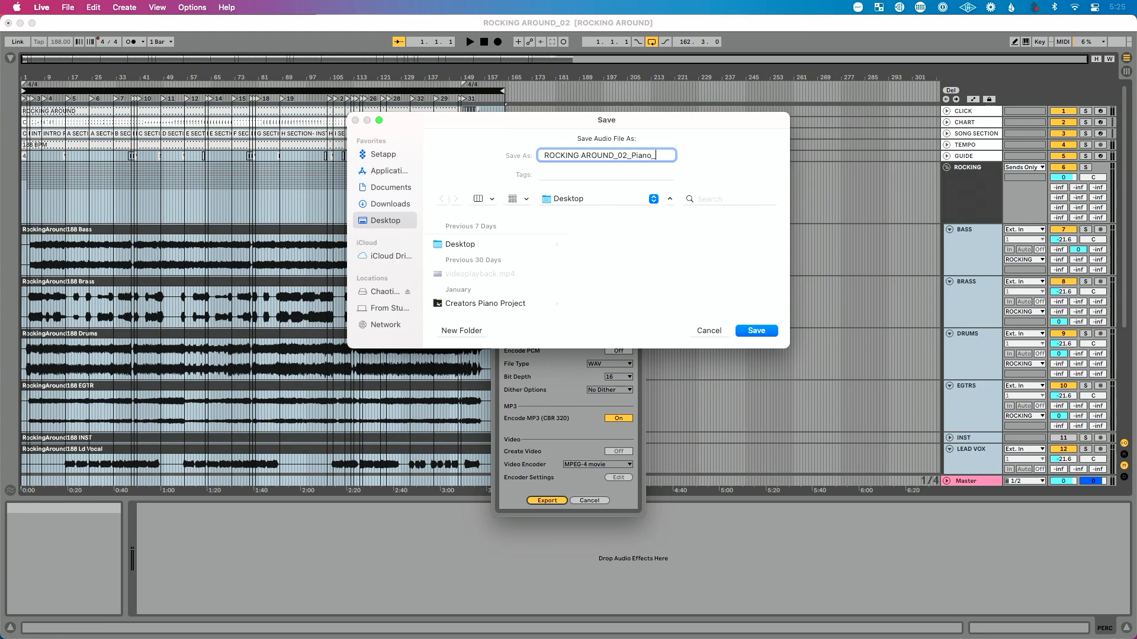
type("Piano_book")
key("Return")
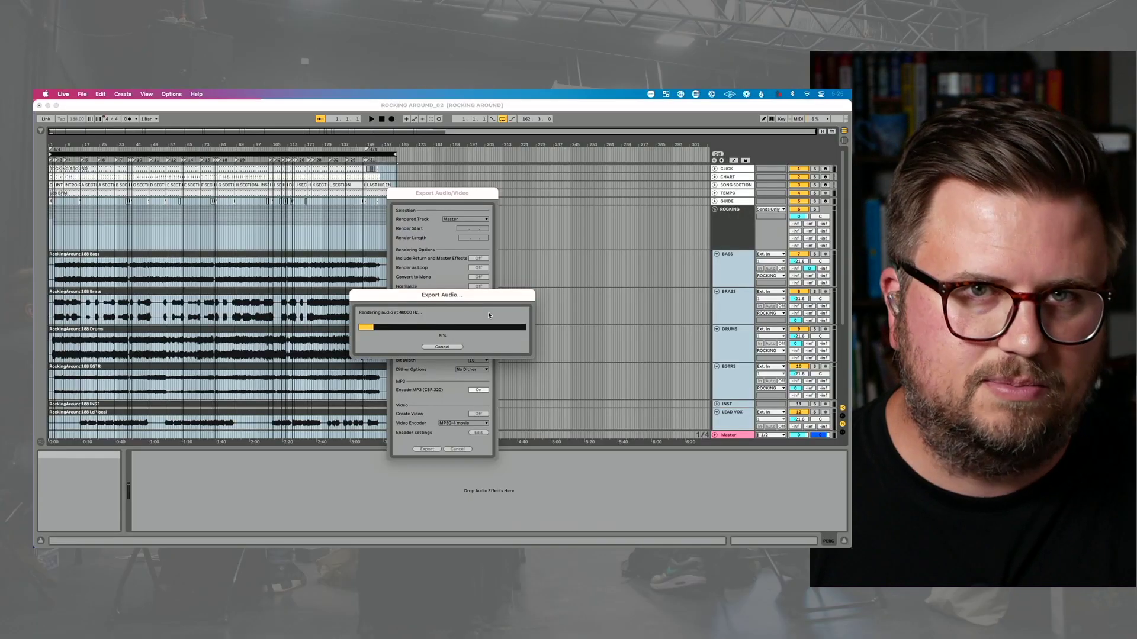
left_click(442, 347)
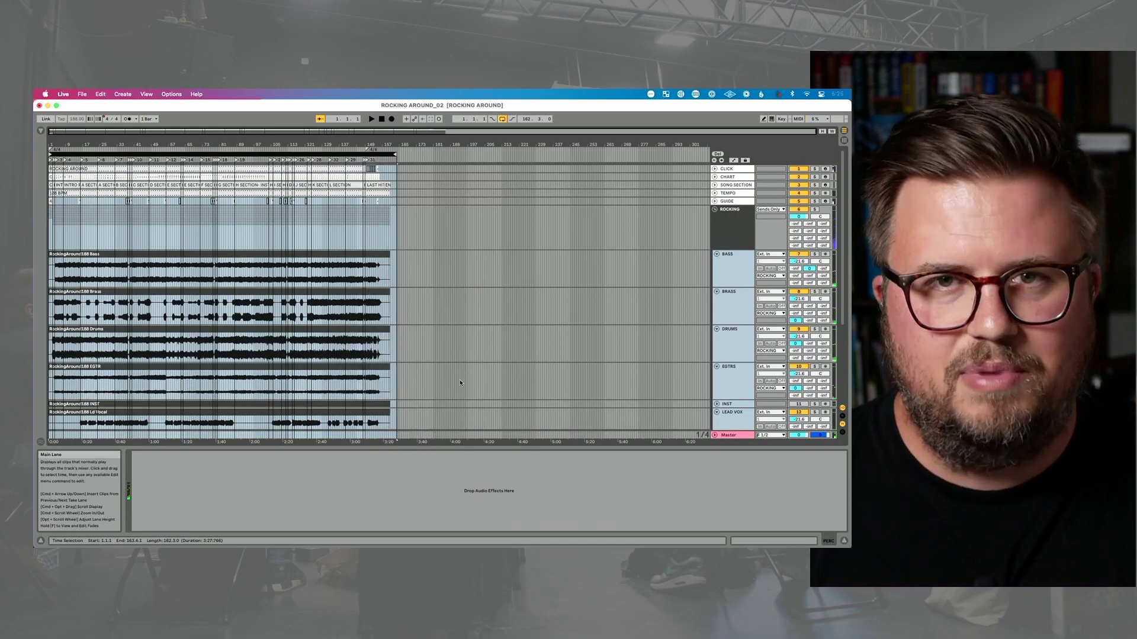
key("Tab")
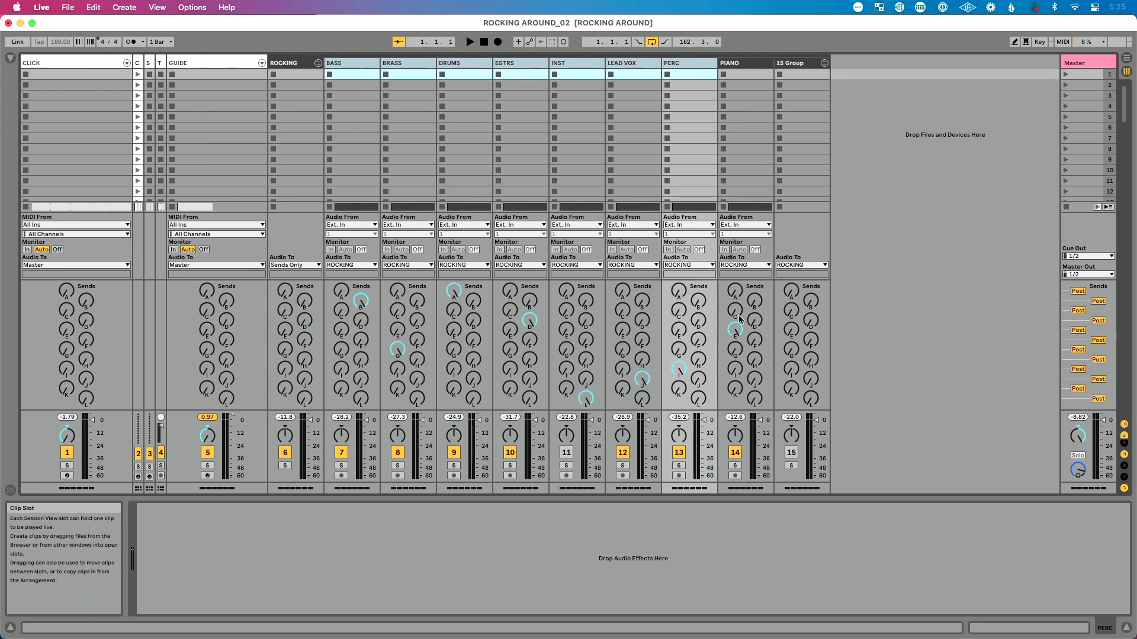
Deactivate the PIANO track and the E PIANO return track, then go back to Arrangement view.
left_click(735, 452)
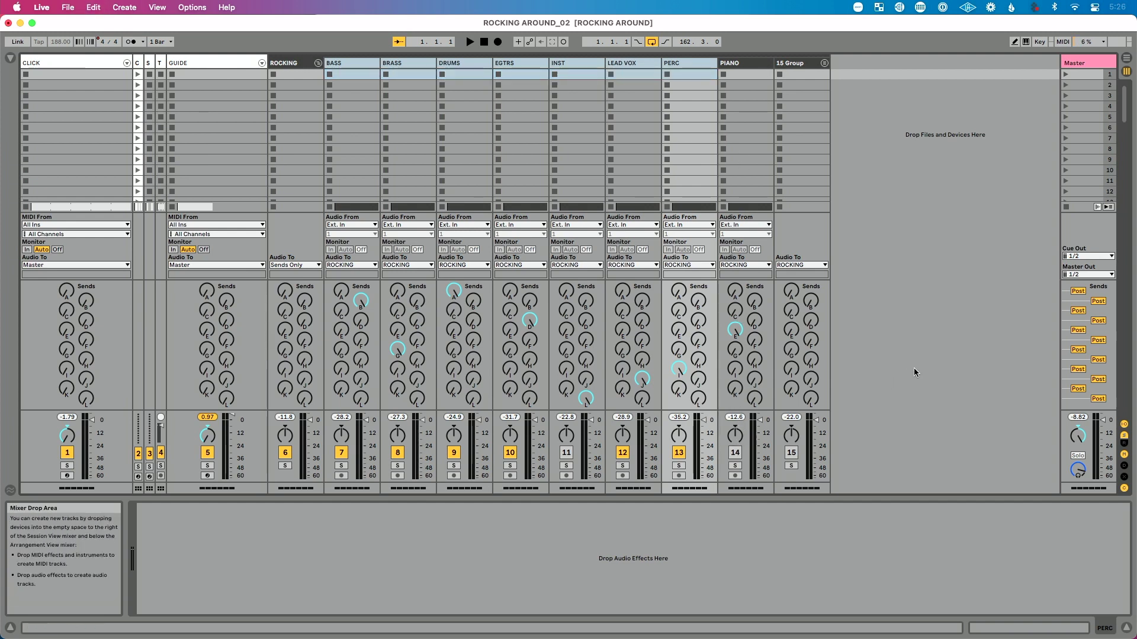
left_click(1124, 443)
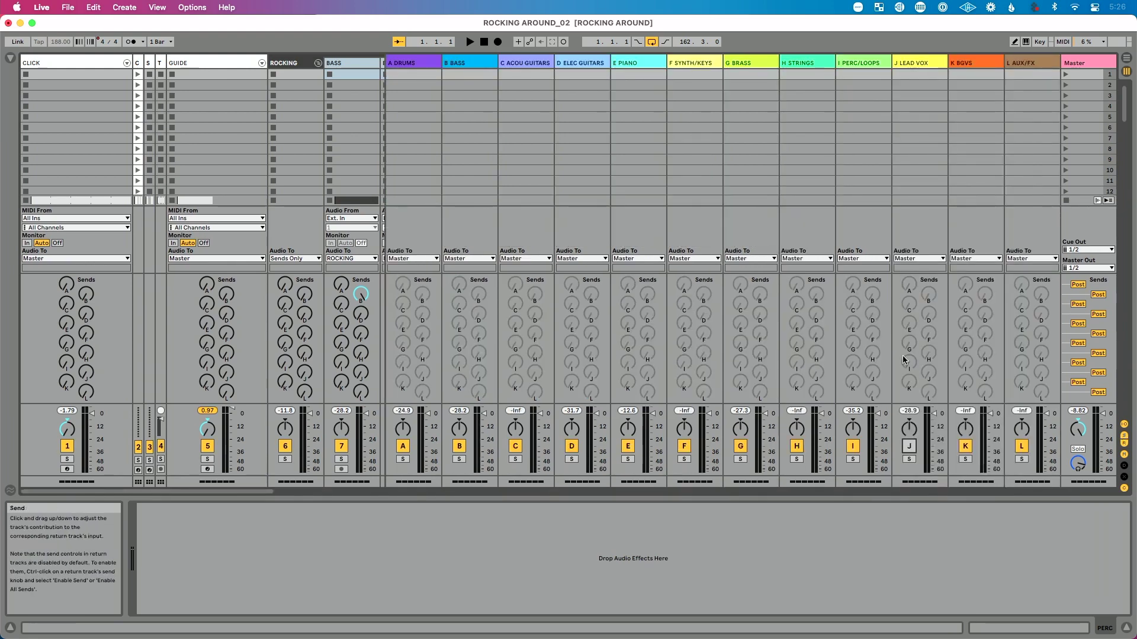
left_click(626, 445)
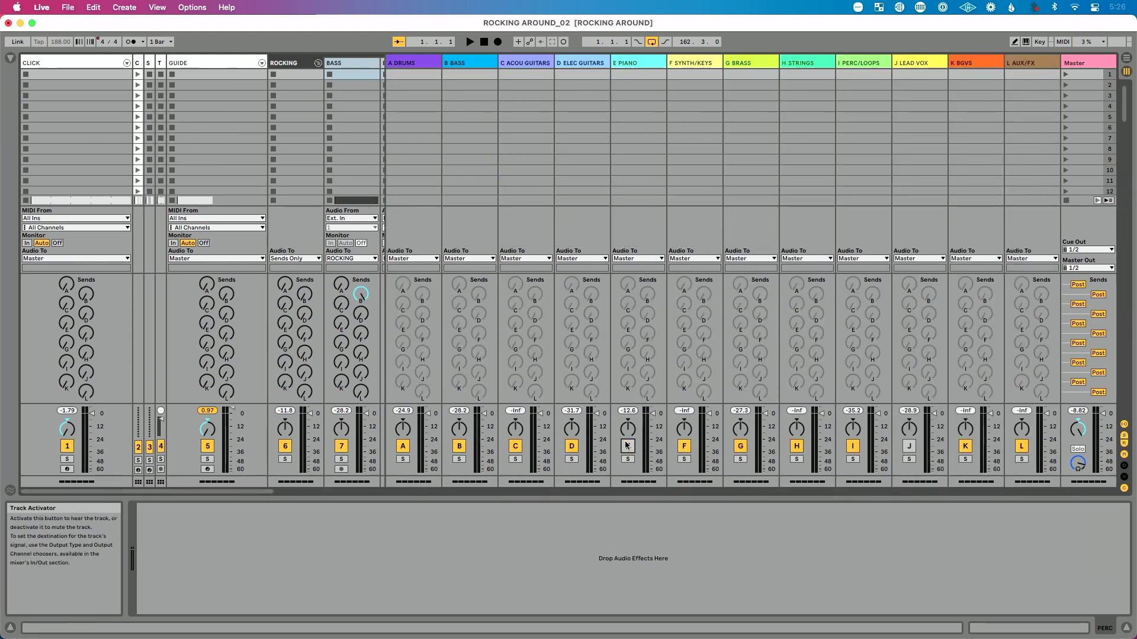
left_click(1124, 443)
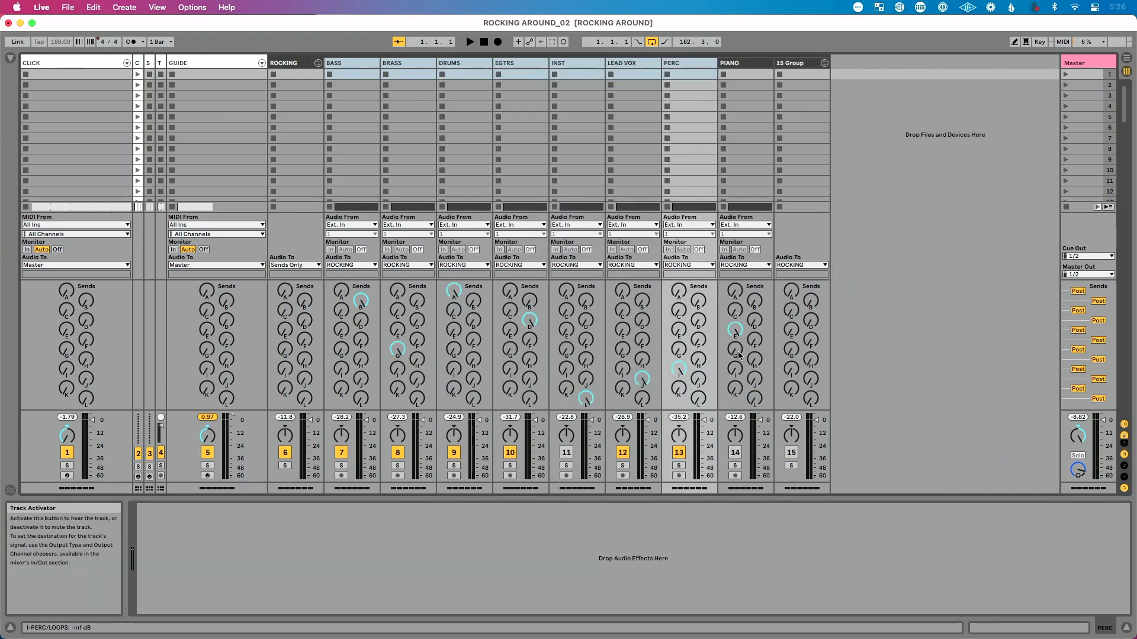
key("Tab")
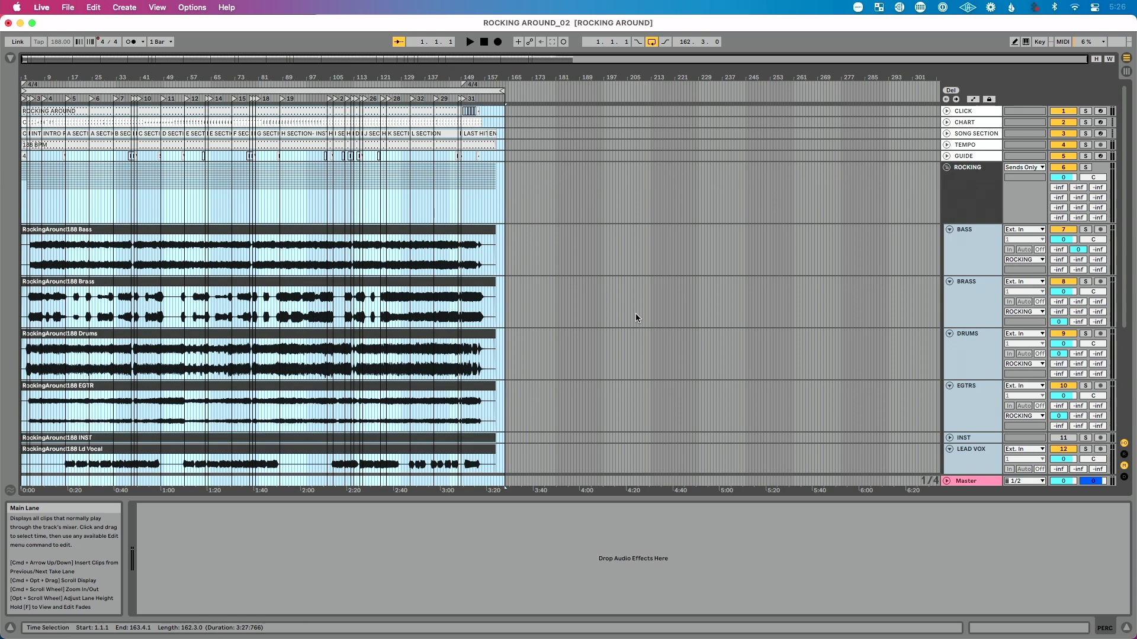
Reopen the Master's MP3 export settings, then cancel out of the Save dialog without saving.
key("super+shift+r")
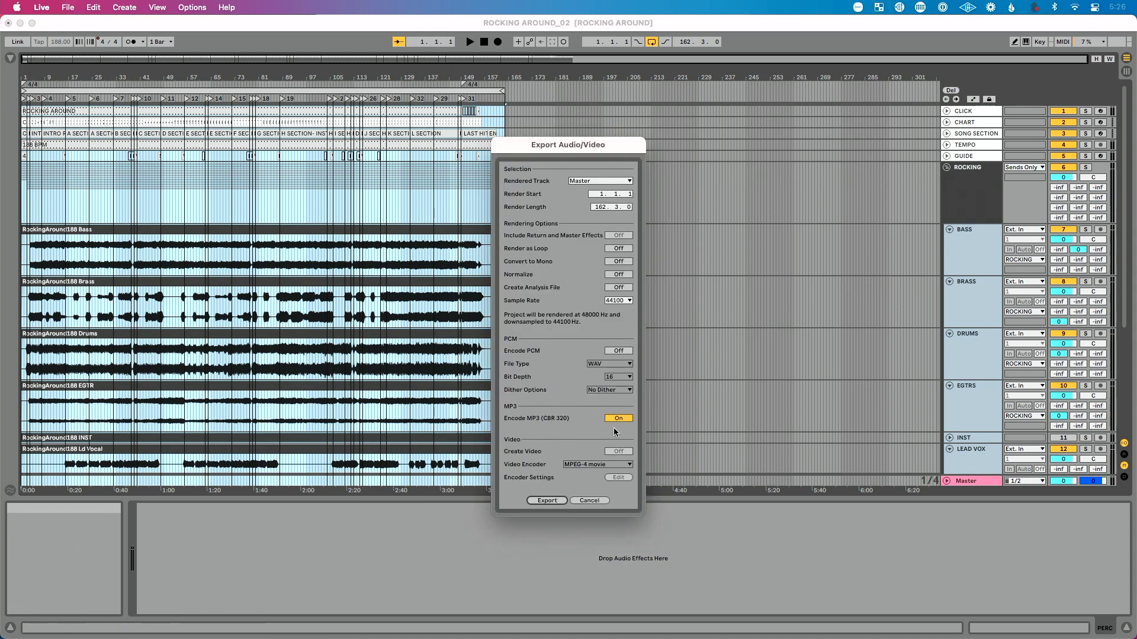
left_click(556, 501)
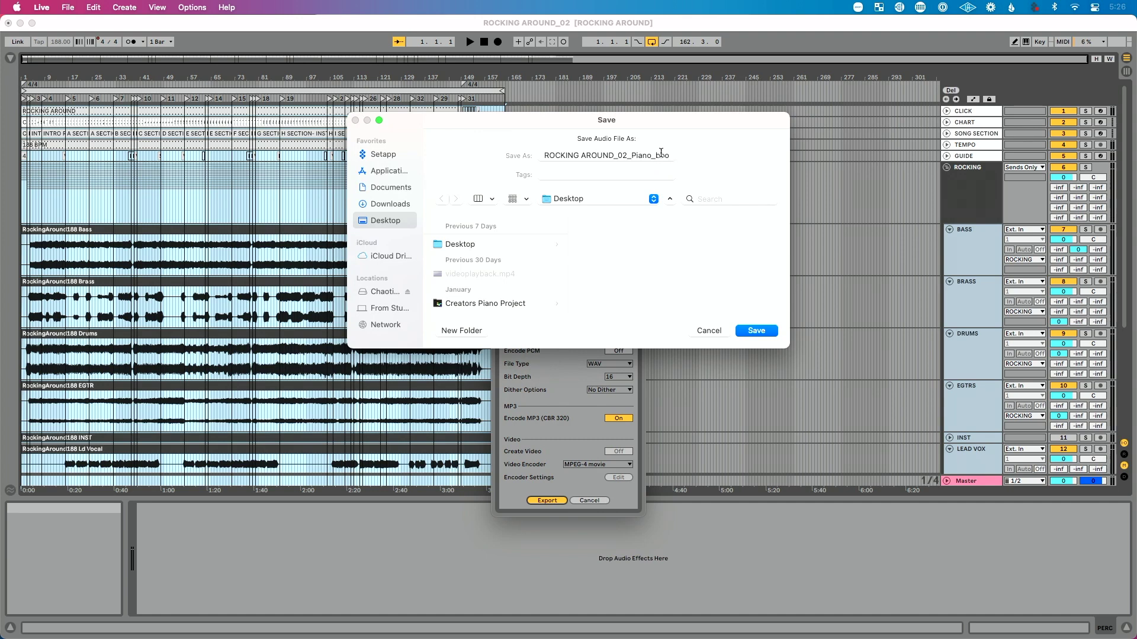
left_click(708, 330)
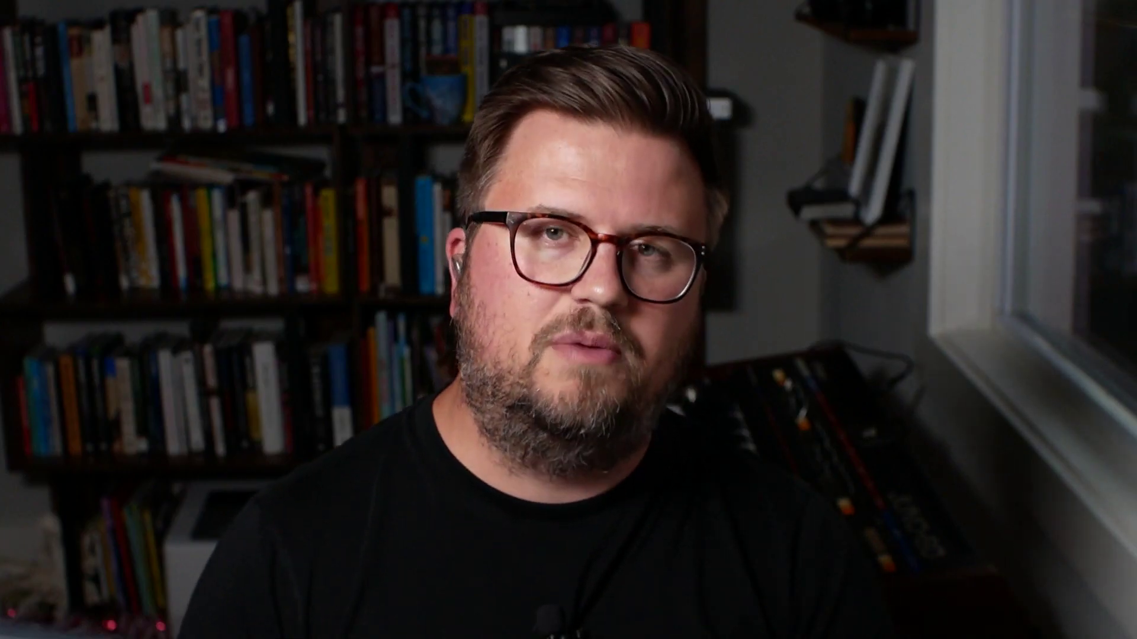